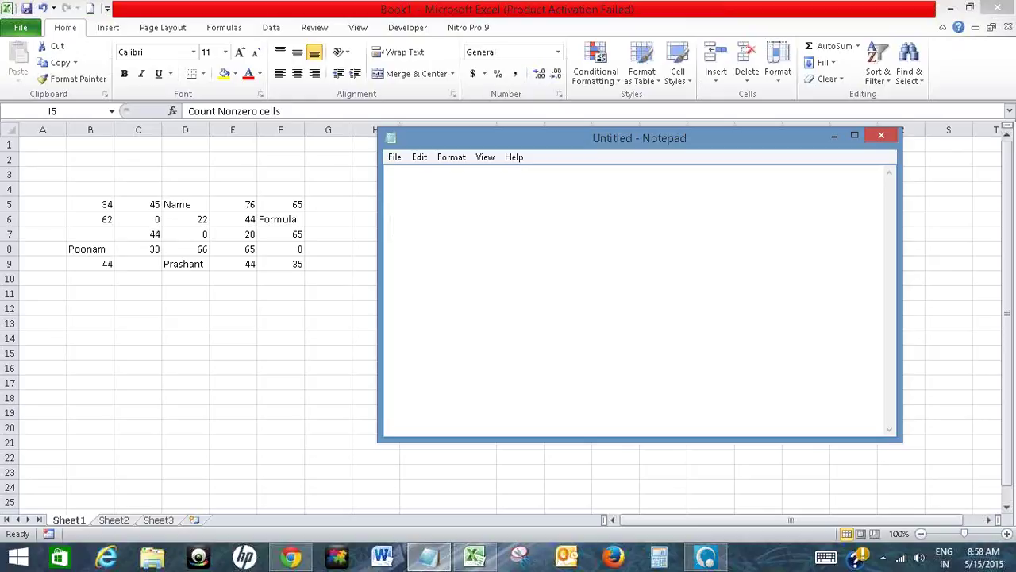
# - Write a Notepad intro about counting how many cells in a range have non-zero values in Excel
pyautogui.write('Hello,')
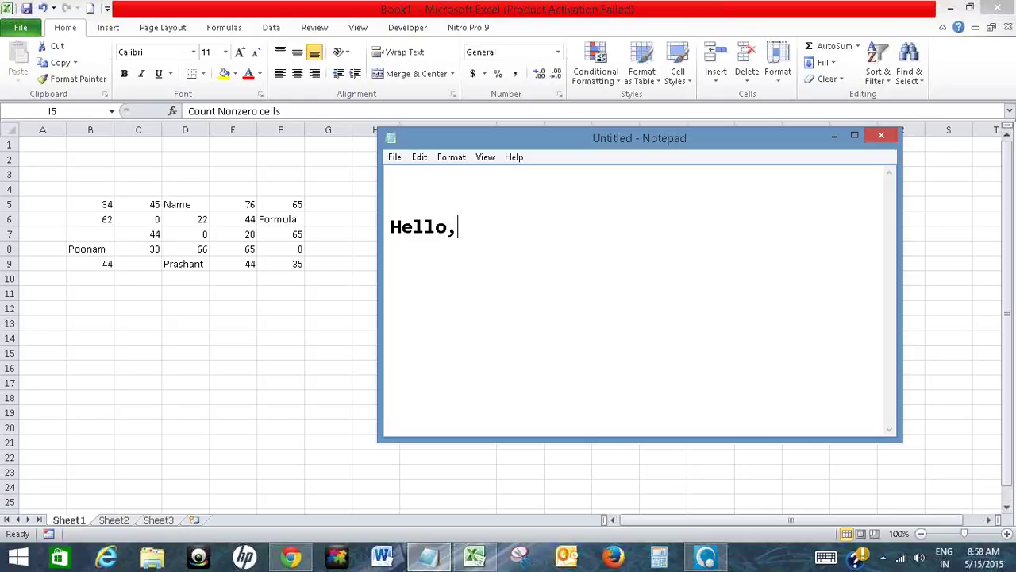
pyautogui.write('in this video, ')
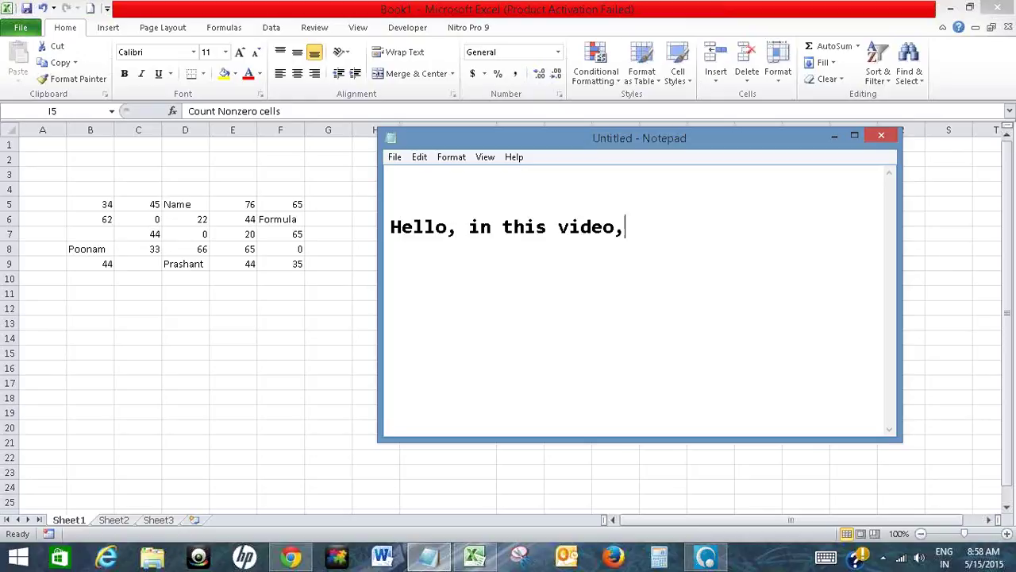
pyautogui.write('I wills')
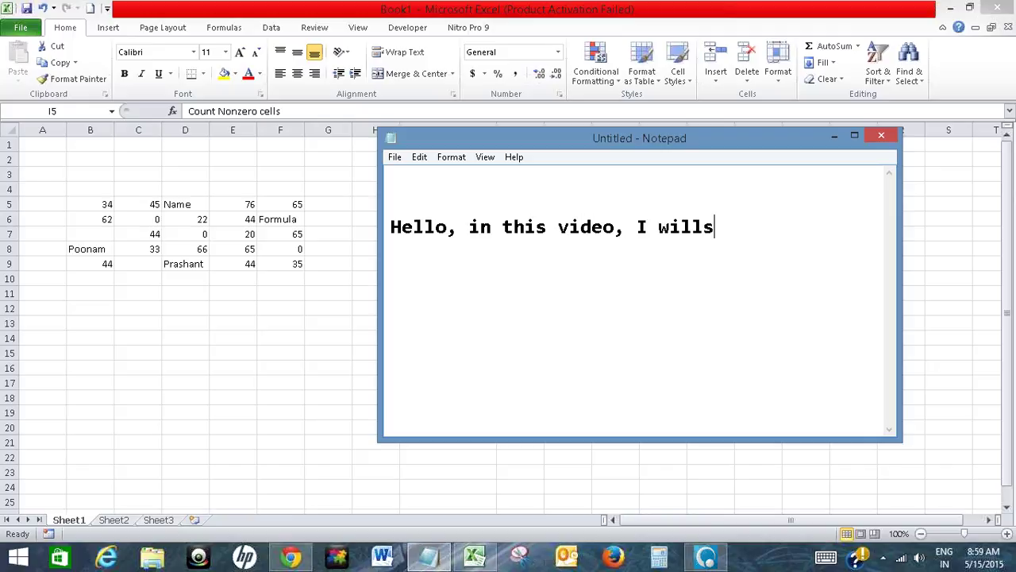
pyautogui.press('BackSpace')
pyautogui.write('show how t')
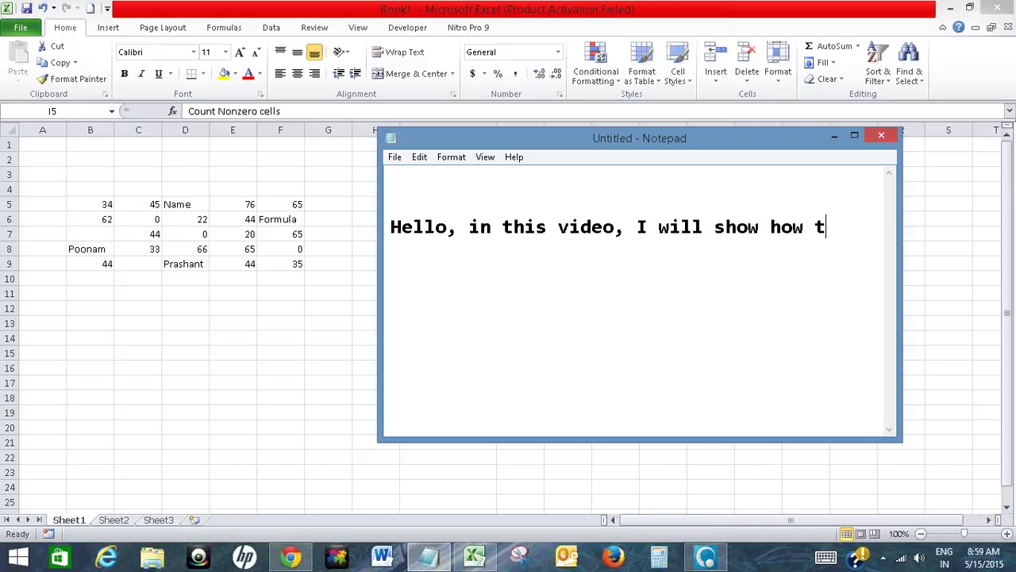
pyautogui.write('o count ')
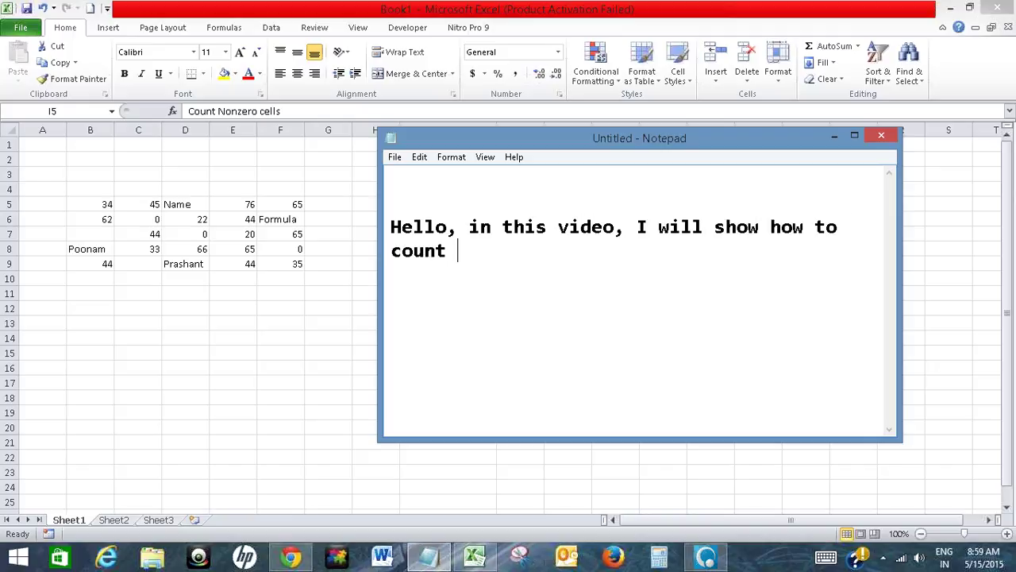
pyautogui.write('numbe')
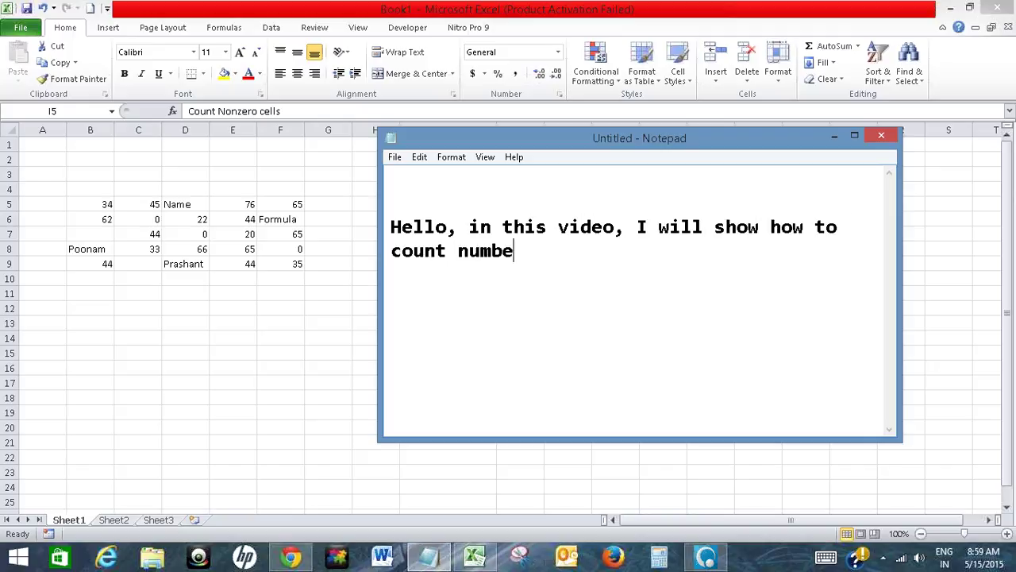
pyautogui.write('r of cells with ')
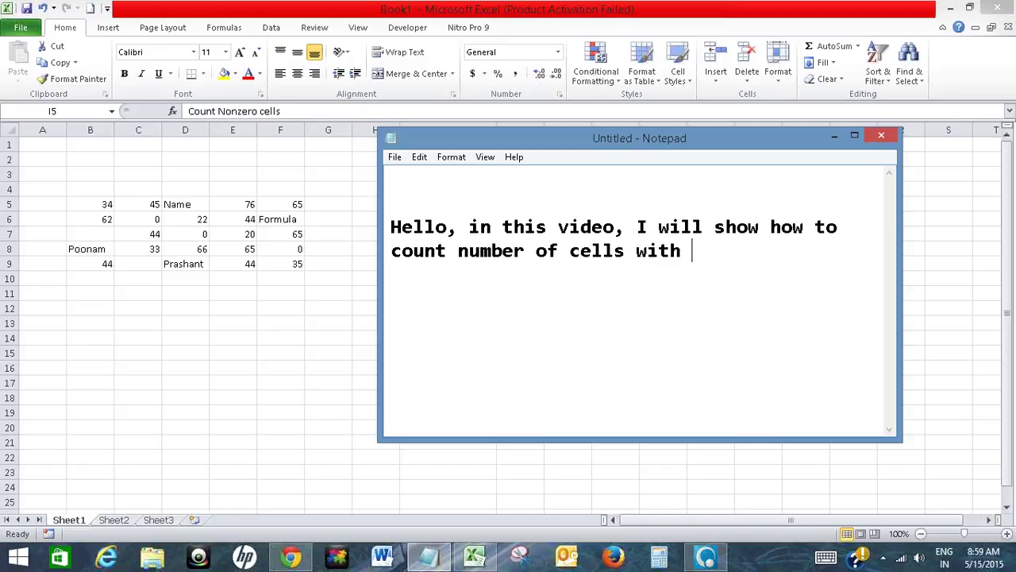
pyautogui.write('non zero val')
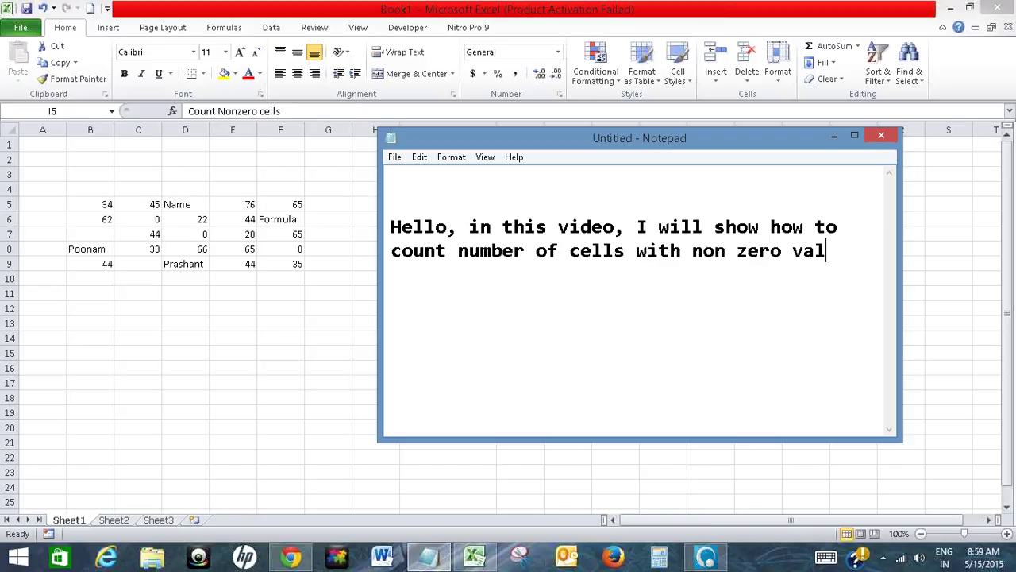
pyautogui.write('ues iN')
pyautogui.press('BackSpace')
pyautogui.press('BackSpace')
pyautogui.write('n ')
pyautogui.write('Excel.')
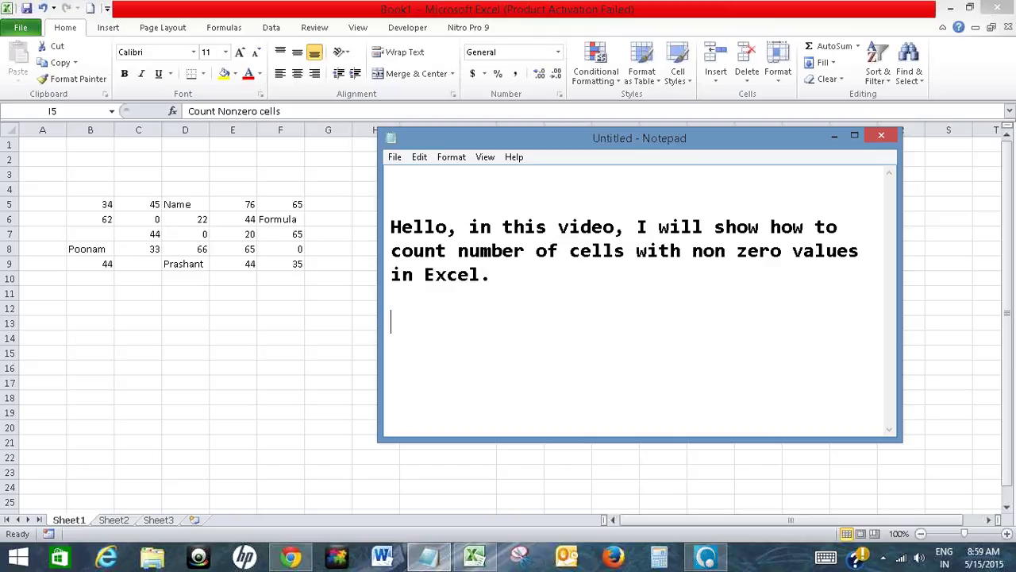
pyautogui.write('So,I have ')
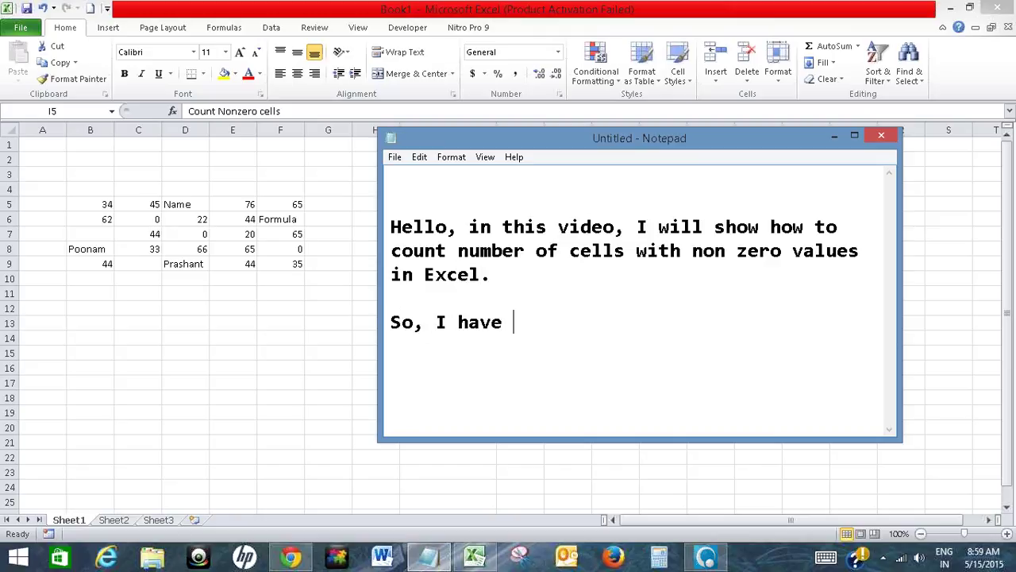
pyautogui.write('a range her')
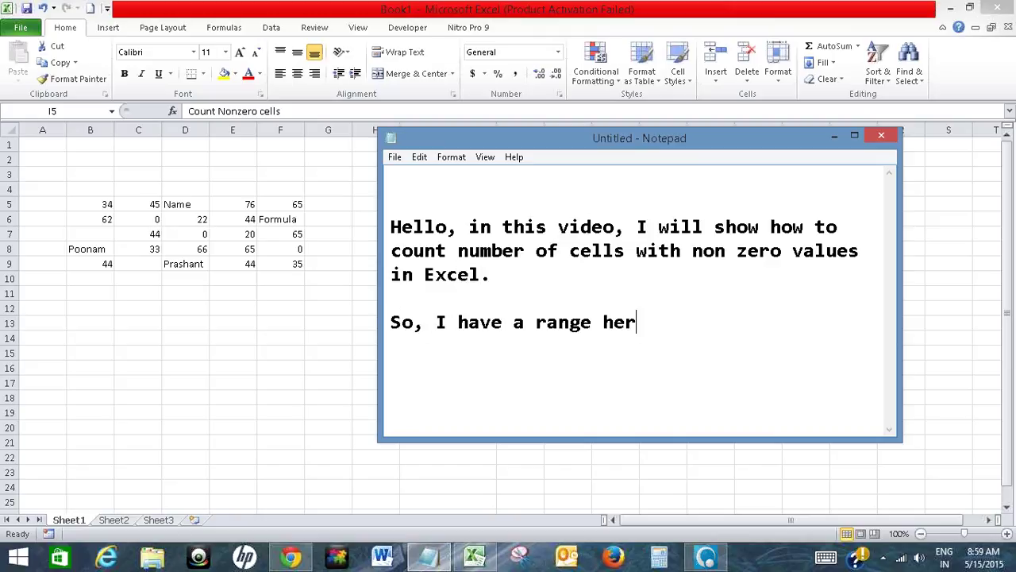
pyautogui.write('e with some')
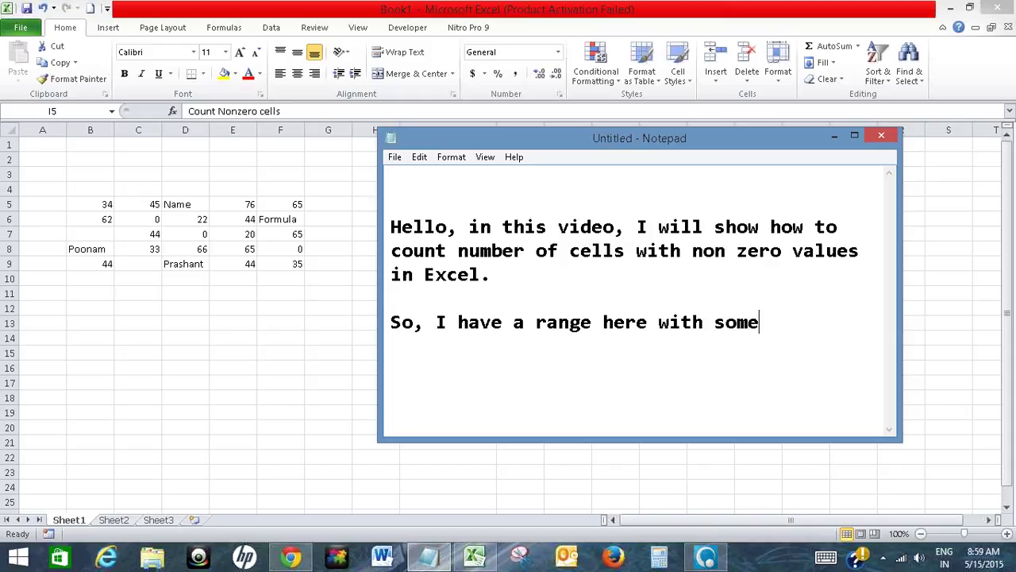
pyautogui.write(' values ')
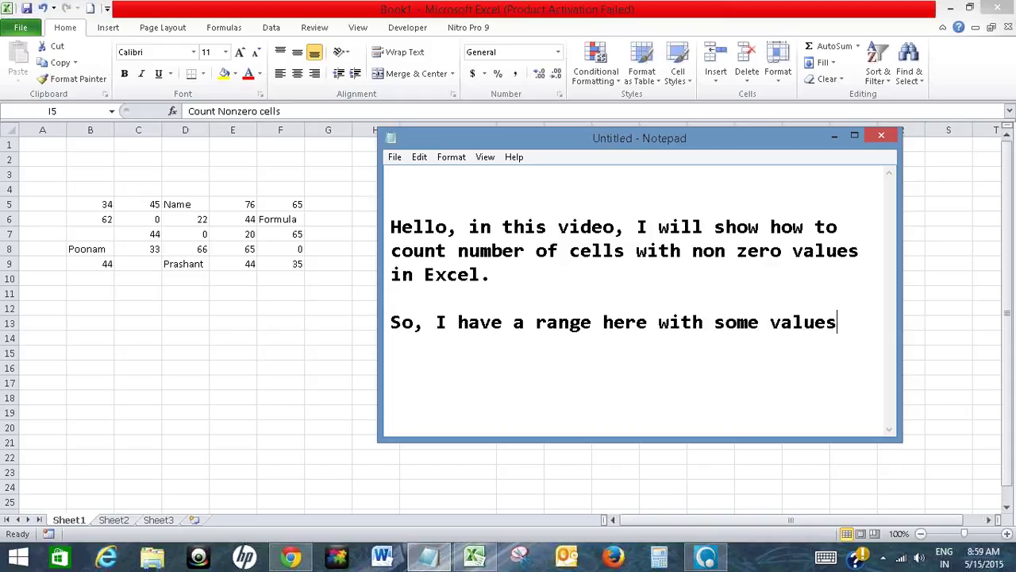
pyautogui.write(', Iwant to ')
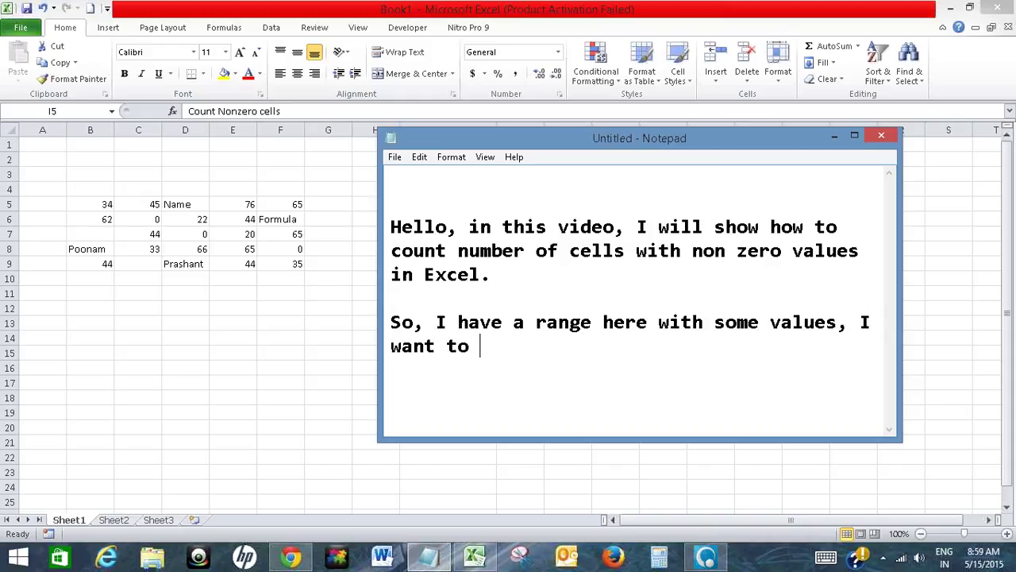
pyautogui.write('count howmany')
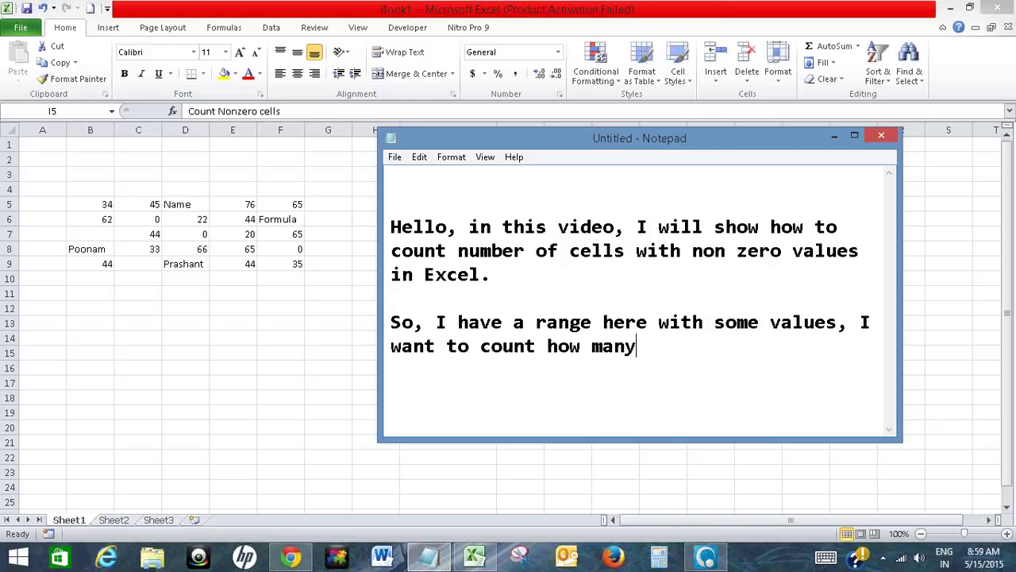
pyautogui.write('cel')
pyautogui.press('BackSpace')
pyautogui.press('BackSpace')
pyautogui.press('BackSpace')
pyautogui.write('cells ha')
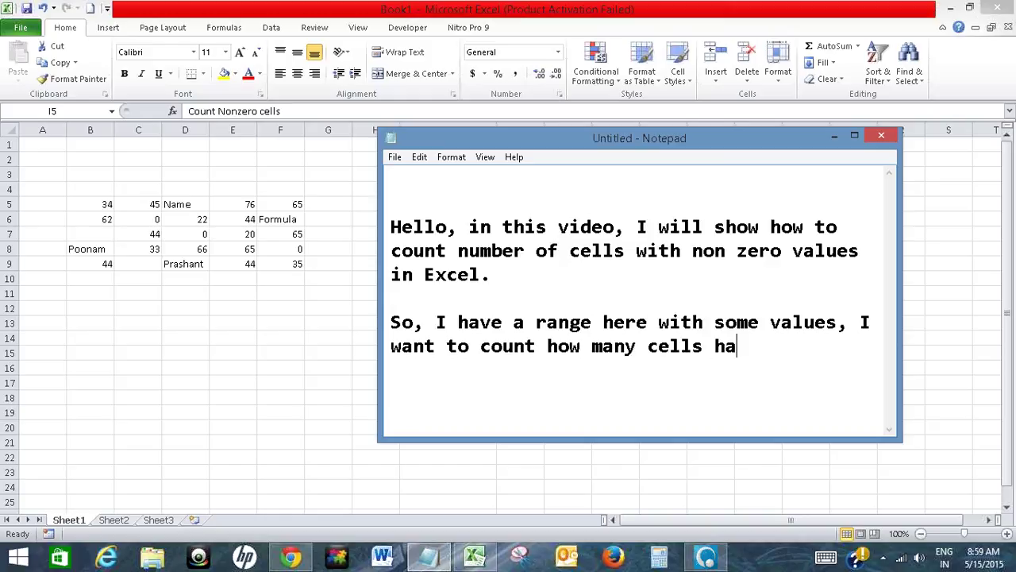
pyautogui.write('ve non-ze')
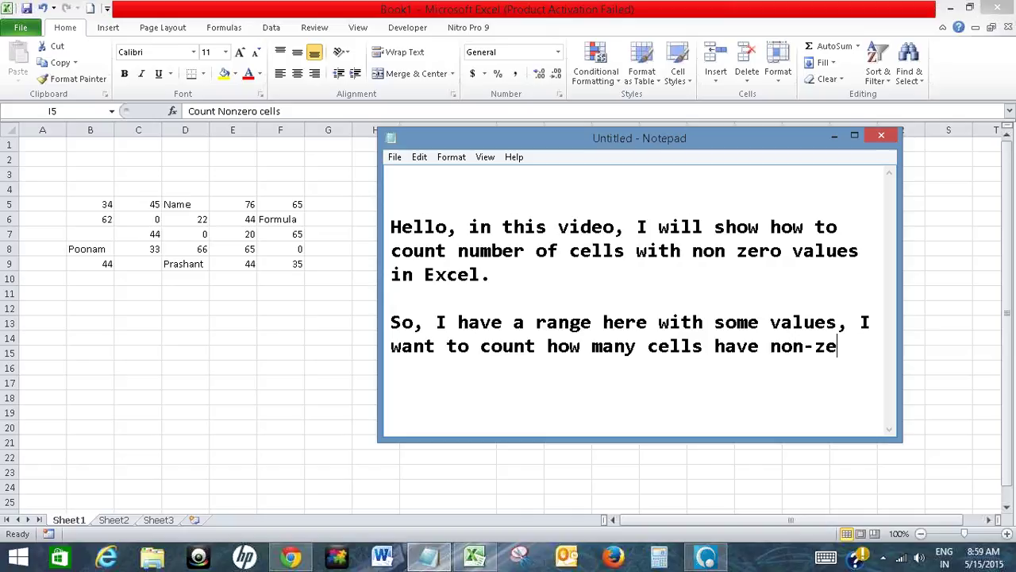
pyautogui.write('ro values.  ')
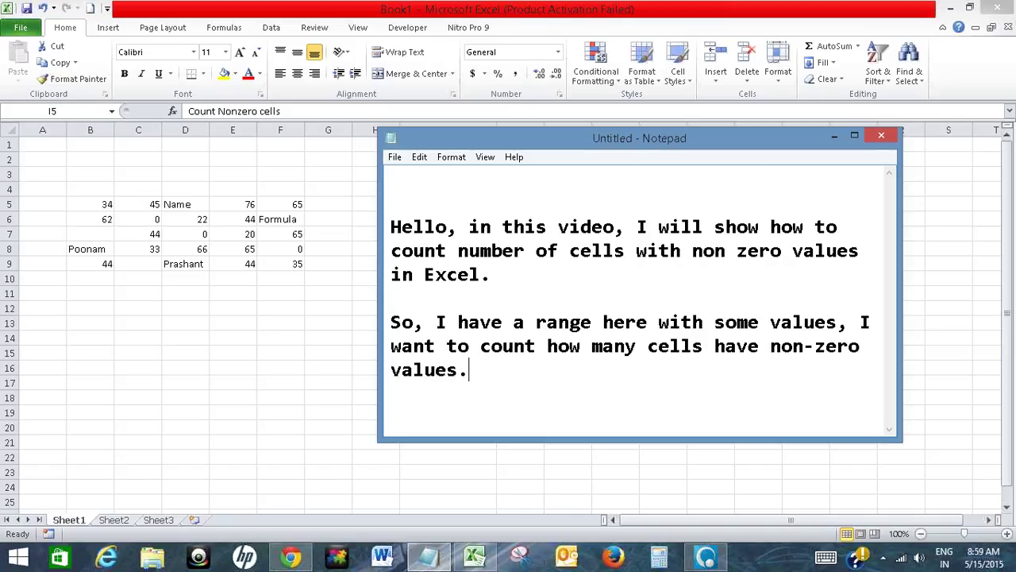
pyautogui.write('So,le')
pyautogui.write("t's do it.")
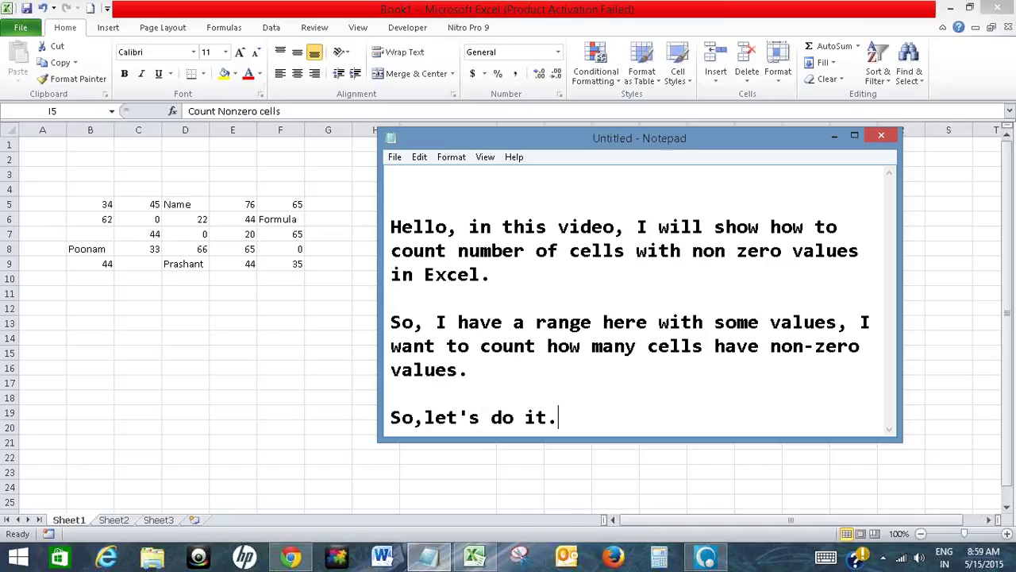
# - Enter =COUNTIF(B5:F9,"<>0") in J5 to count the nonzero cells, giving 22
pyautogui.click(834, 136)
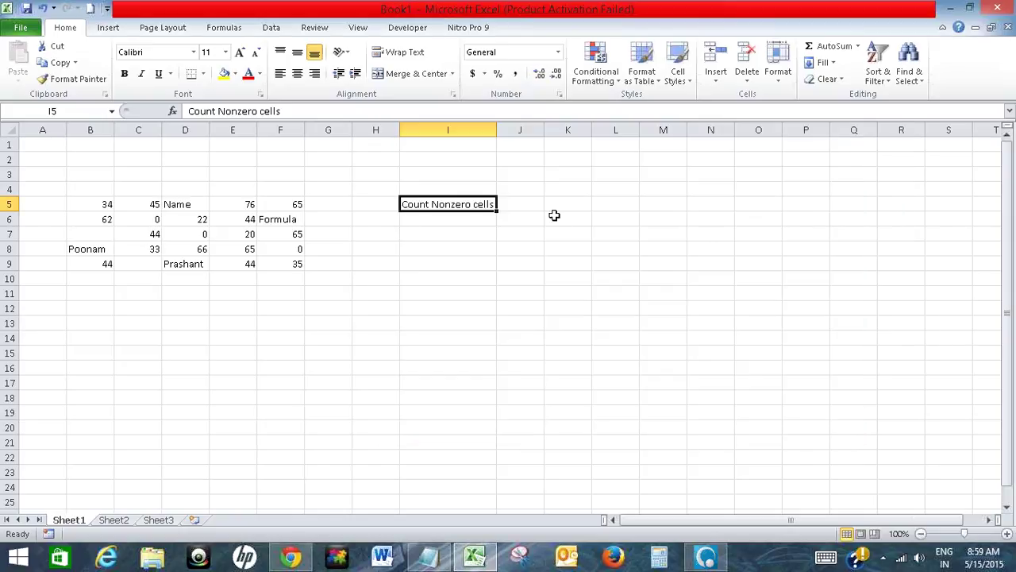
pyautogui.click(512, 202)
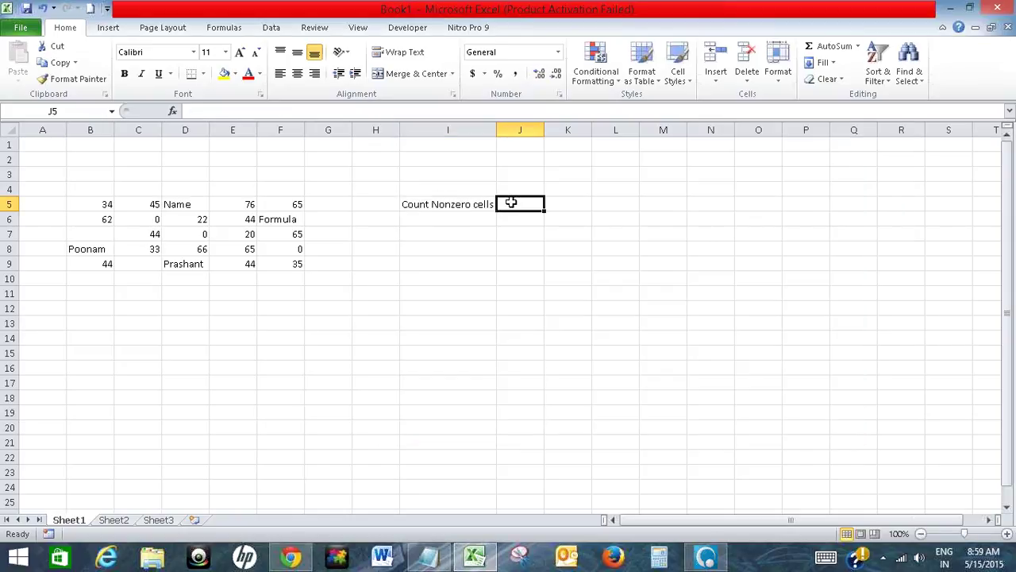
pyautogui.write('=')
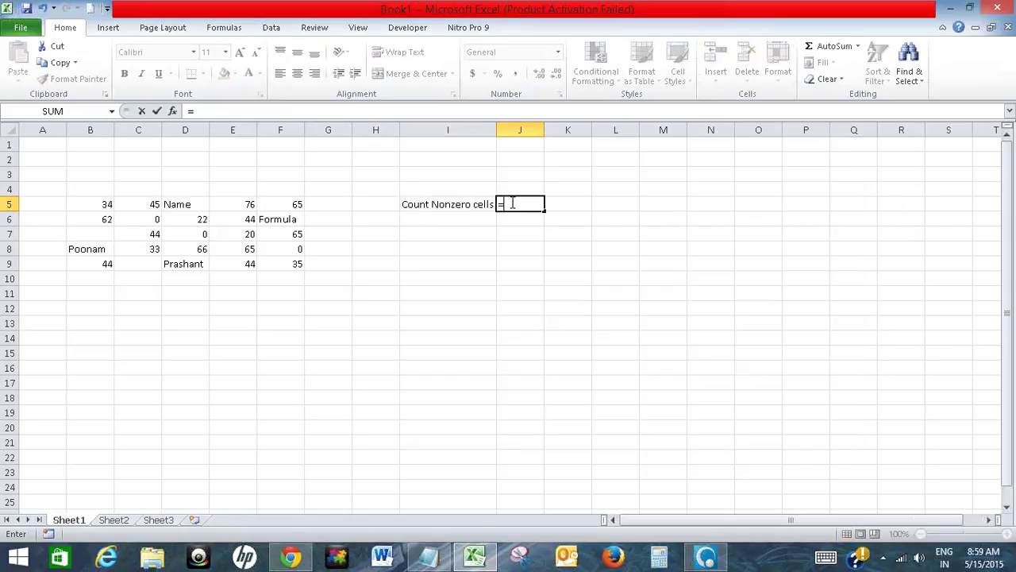
pyautogui.write('countif')
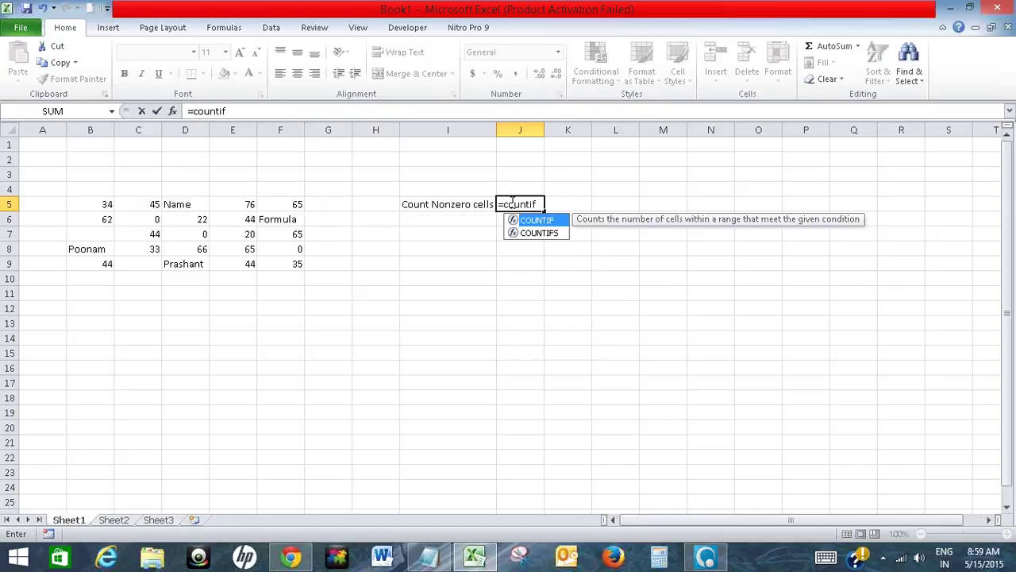
pyautogui.write('(')
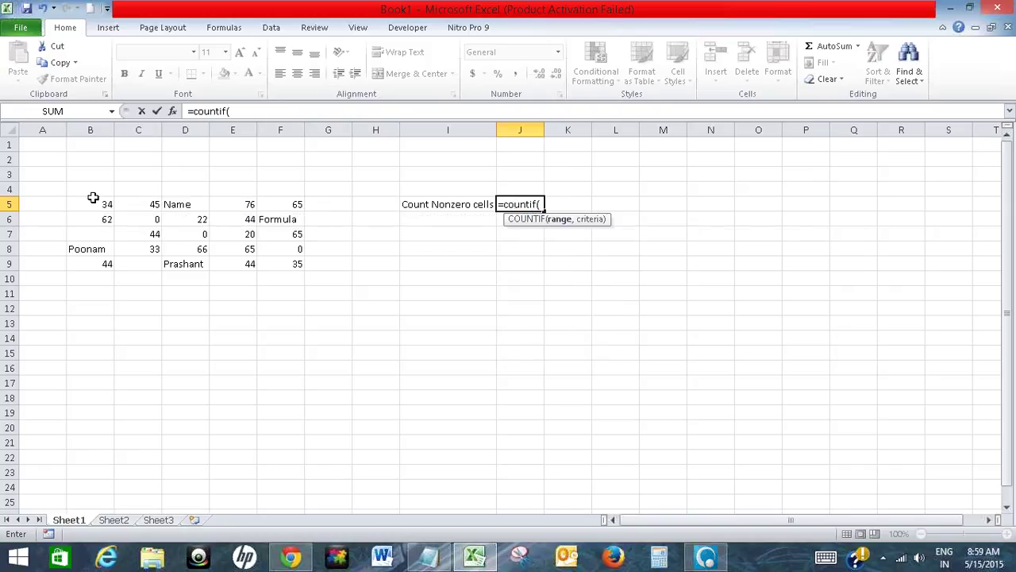
pyautogui.moveTo(94, 199)
pyautogui.mouseDown()
pyautogui.moveTo(156, 261)
pyautogui.moveTo(279, 262)
pyautogui.mouseUp()
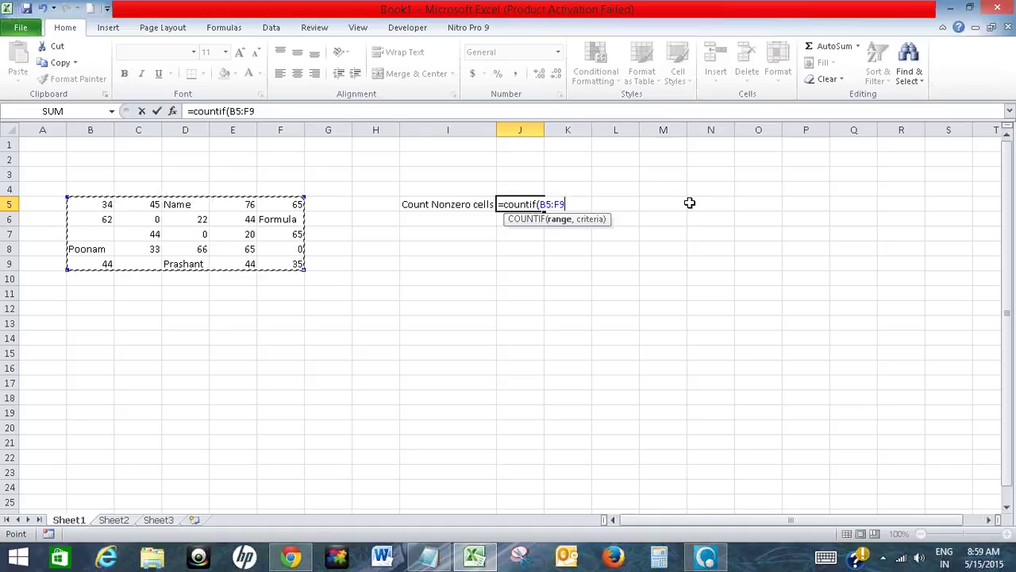
pyautogui.write(',"<>0')
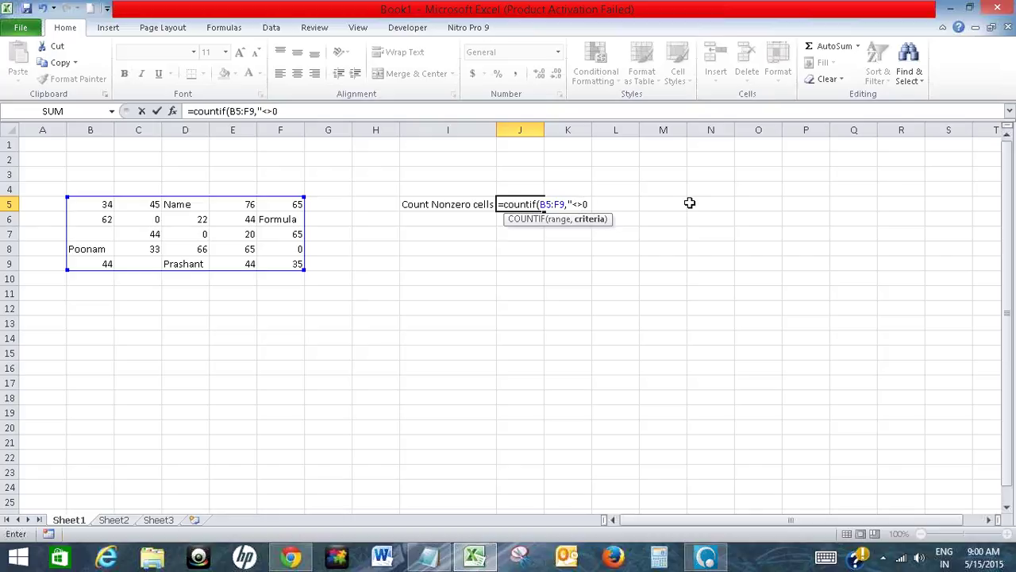
pyautogui.write(')')
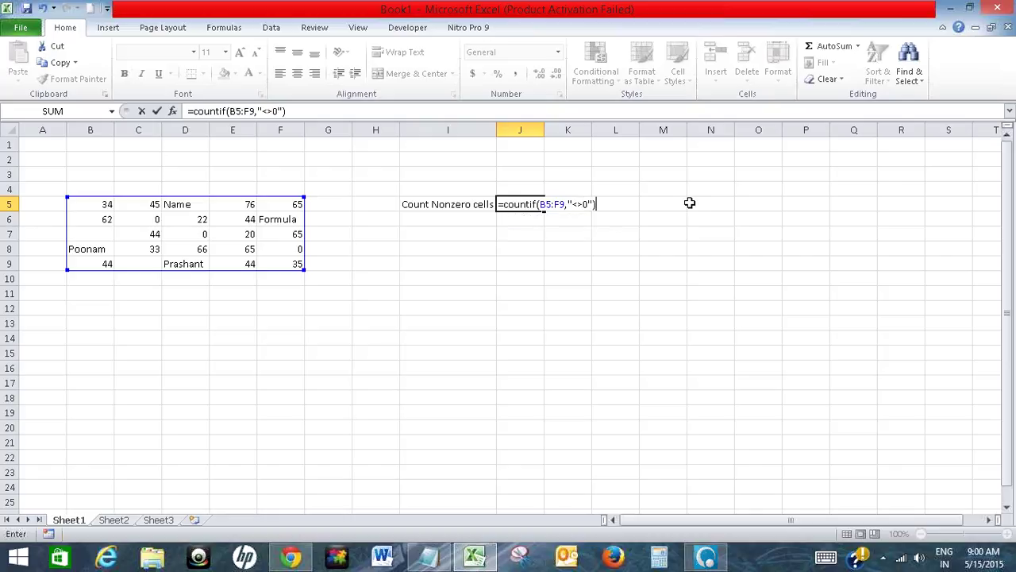
pyautogui.press('Return')
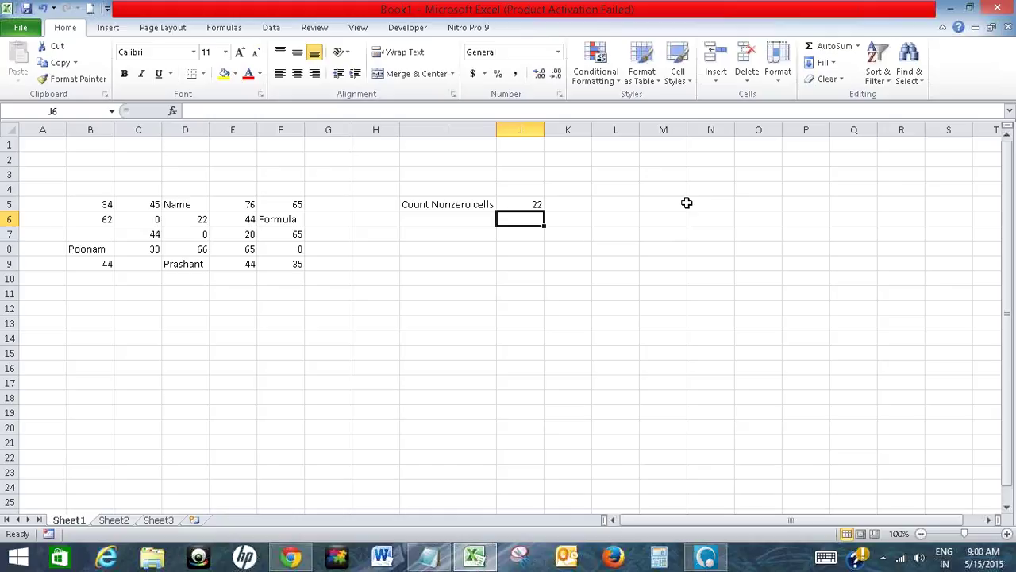
# - Fill the 'Count Nonzero cells' label in I5 yellow and bring Notepad back
pyautogui.click(533, 208)
pyautogui.click(449, 204)
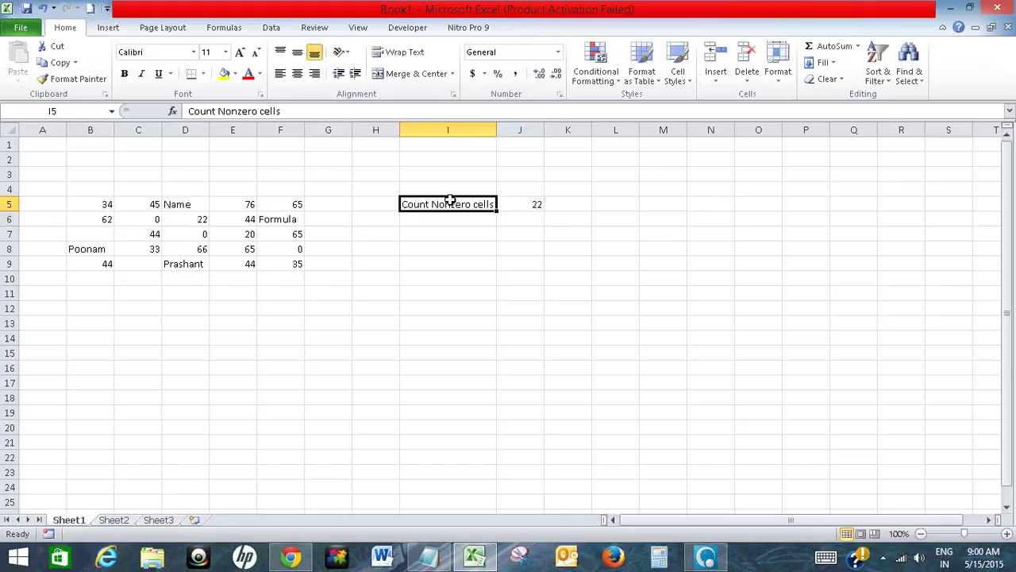
pyautogui.click(225, 75)
pyautogui.click(436, 218)
pyautogui.click(533, 203)
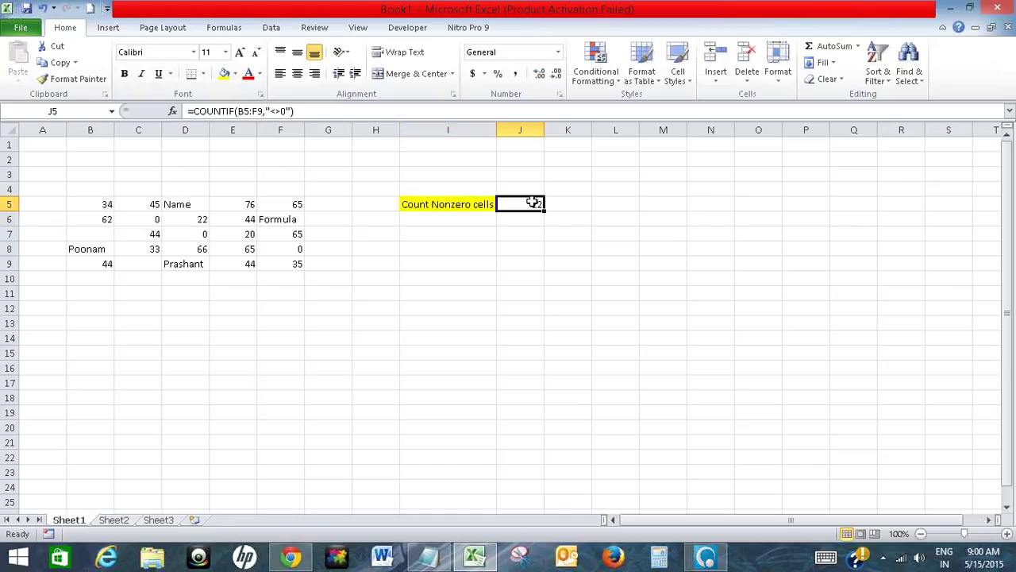
pyautogui.click(435, 556)
# - Reposition the Notepad window and note that a total of 22 cells have non zero values
pyautogui.moveTo(617, 137); pyautogui.dragTo(847, 137)
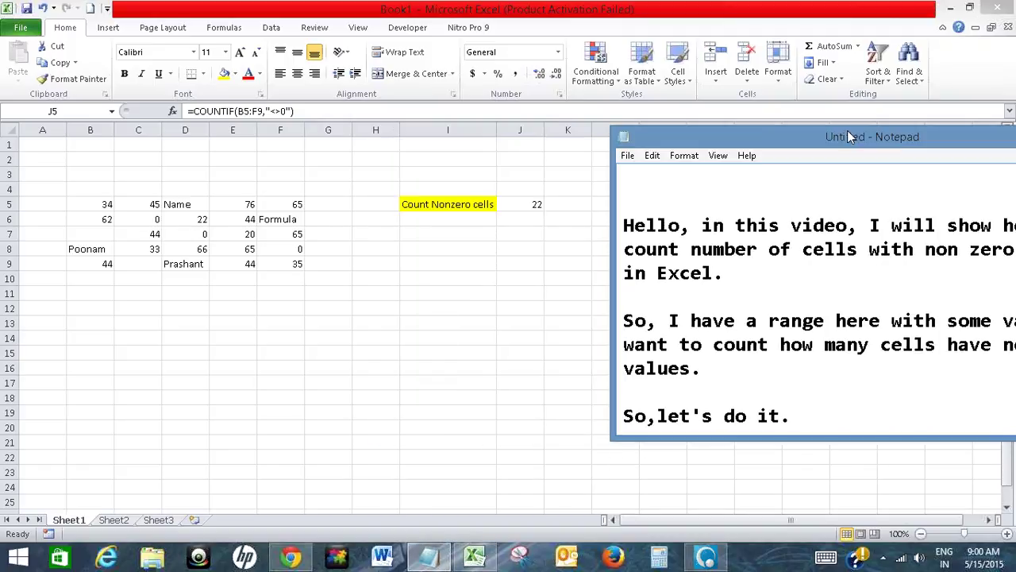
pyautogui.moveTo(764, 138); pyautogui.dragTo(725, 73)
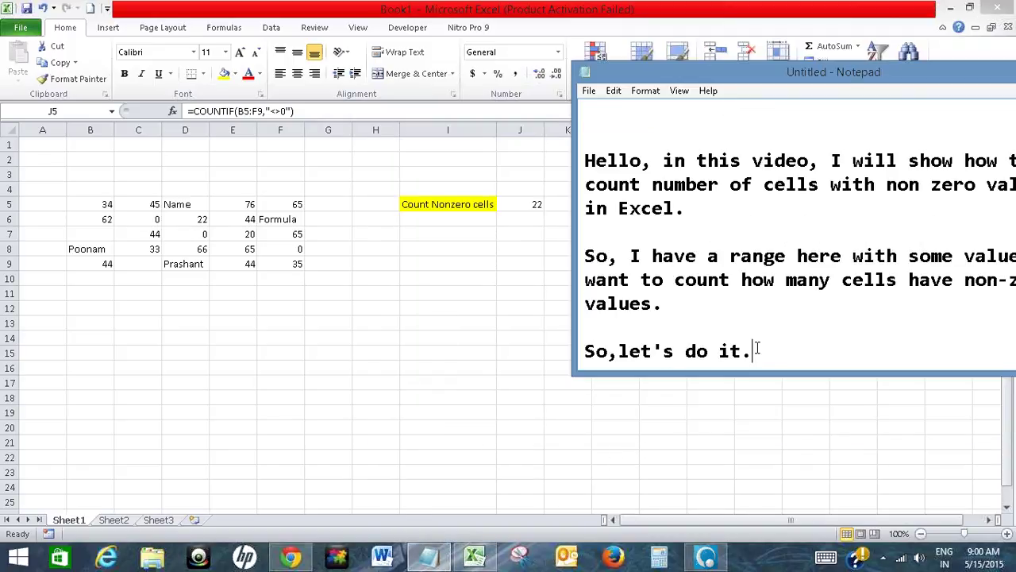
pyautogui.press('Return')
pyautogui.press('Return')
pyautogui.write('So,')
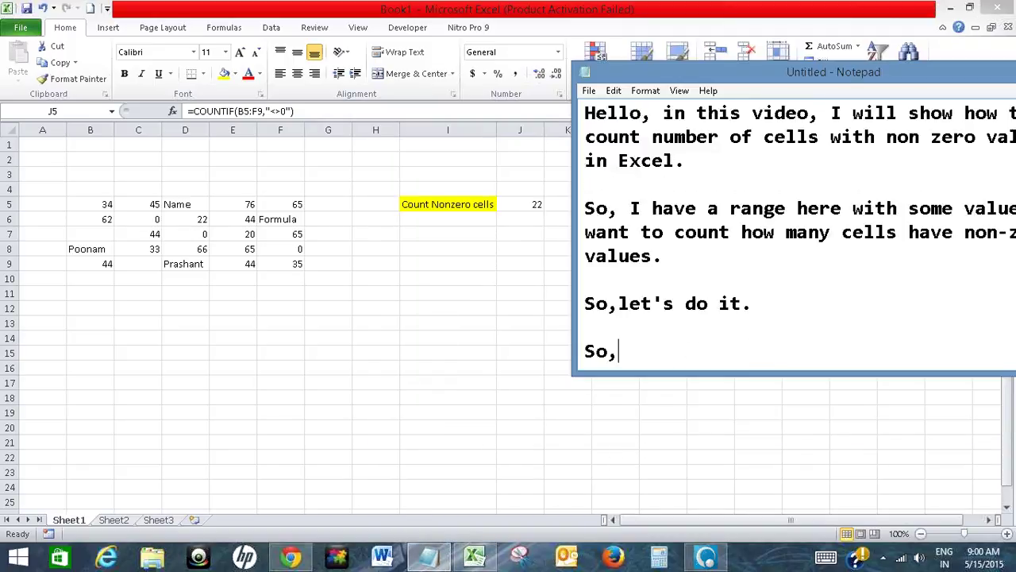
pyautogui.write(' total')
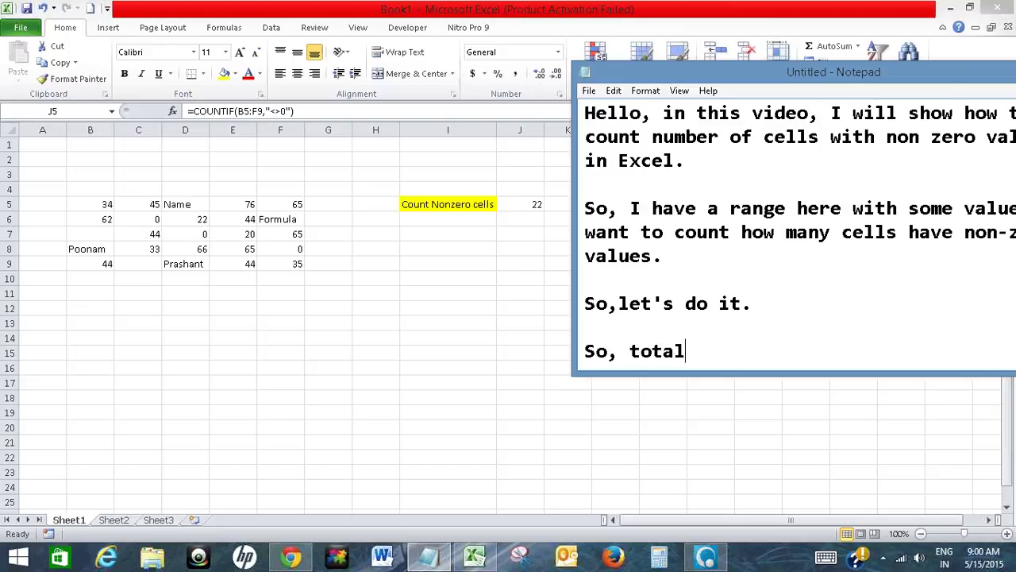
pyautogui.write('22c')
pyautogui.write('cells have non')
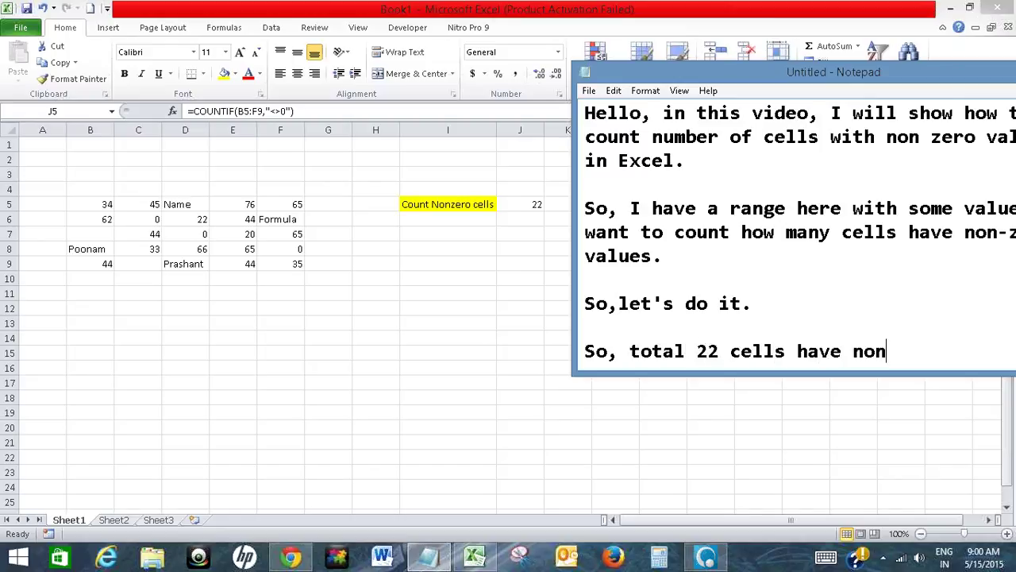
pyautogui.write(' zero value')
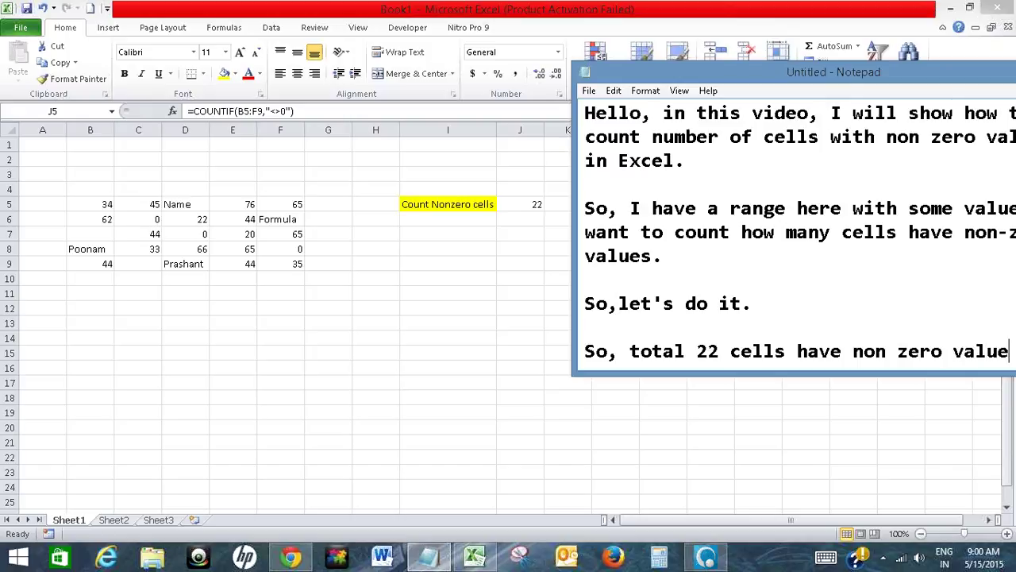
pyautogui.write('s')
pyautogui.press('Return')
pyautogui.press('Return')
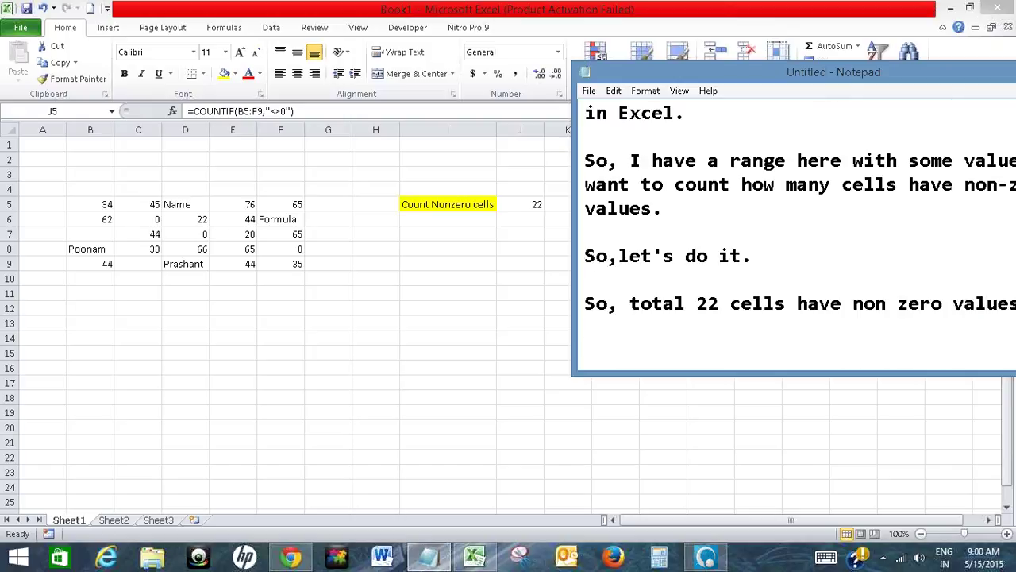
# - Note that Excel has also included blank cells in the non-zero count
pyautogui.write('Here, ')
pyautogui.write('Excelmi')
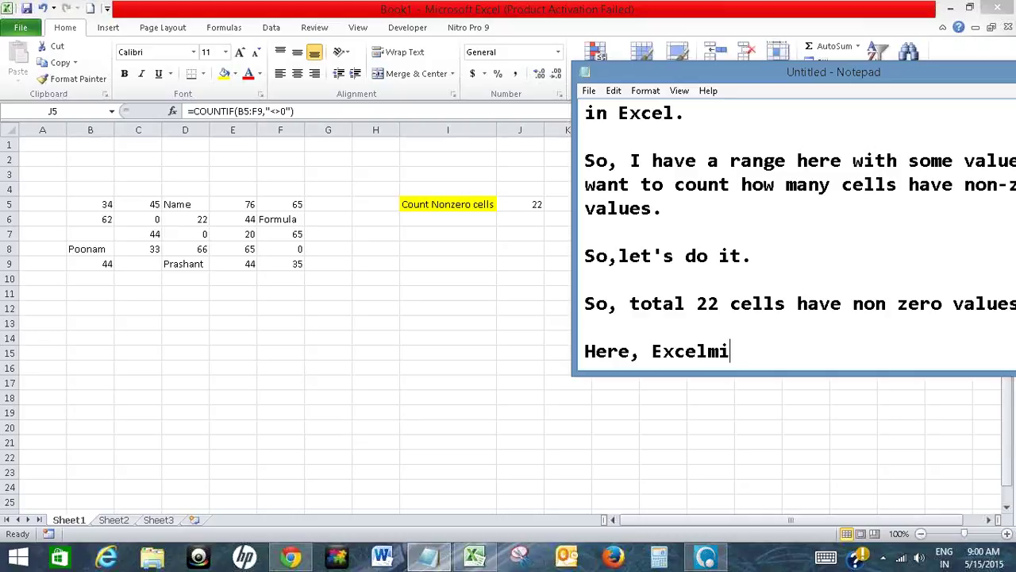
pyautogui.press('BackSpace')
pyautogui.press('BackSpace')
pyautogui.write('might h')
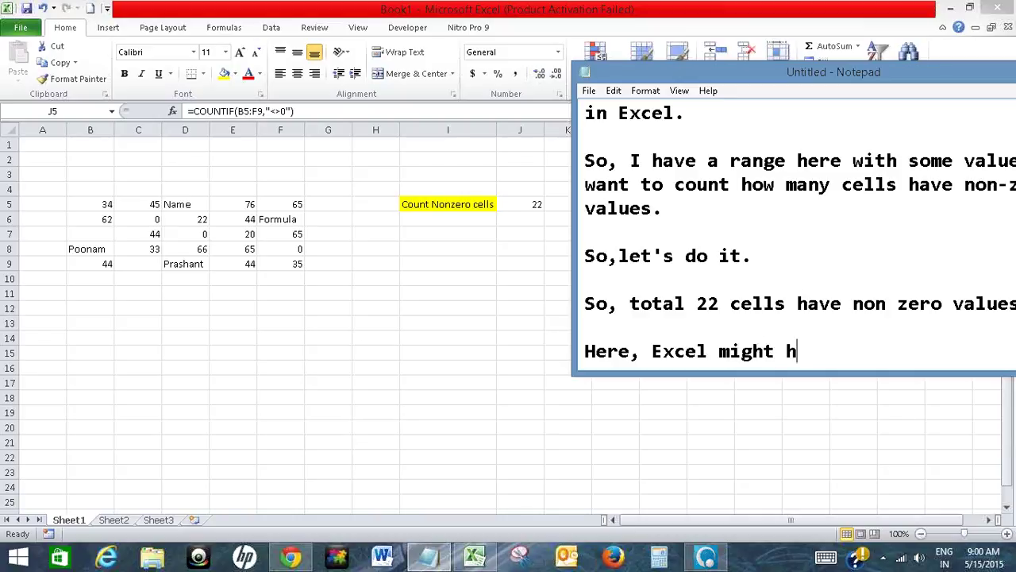
pyautogui.write('ave also')
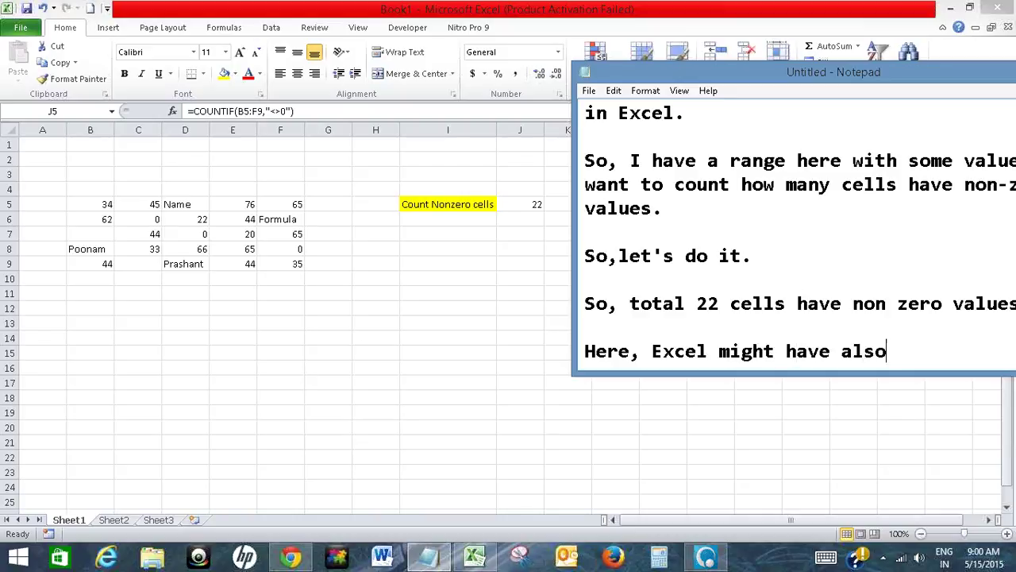
pyautogui.press('BackSpace')
pyautogui.press('BackSpace')
pyautogui.press('BackSpace')
pyautogui.write('have ')
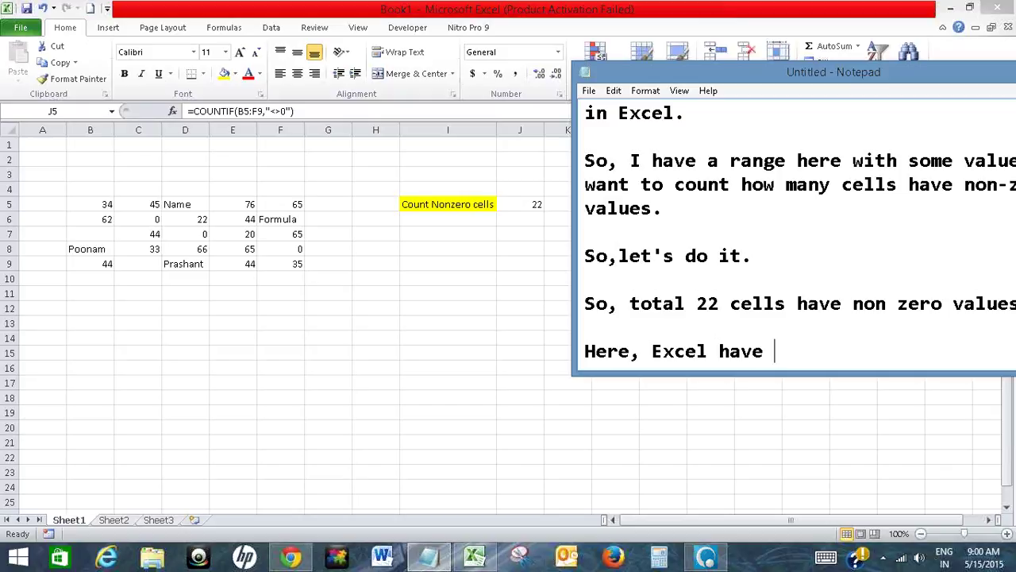
pyautogui.write('also included ')
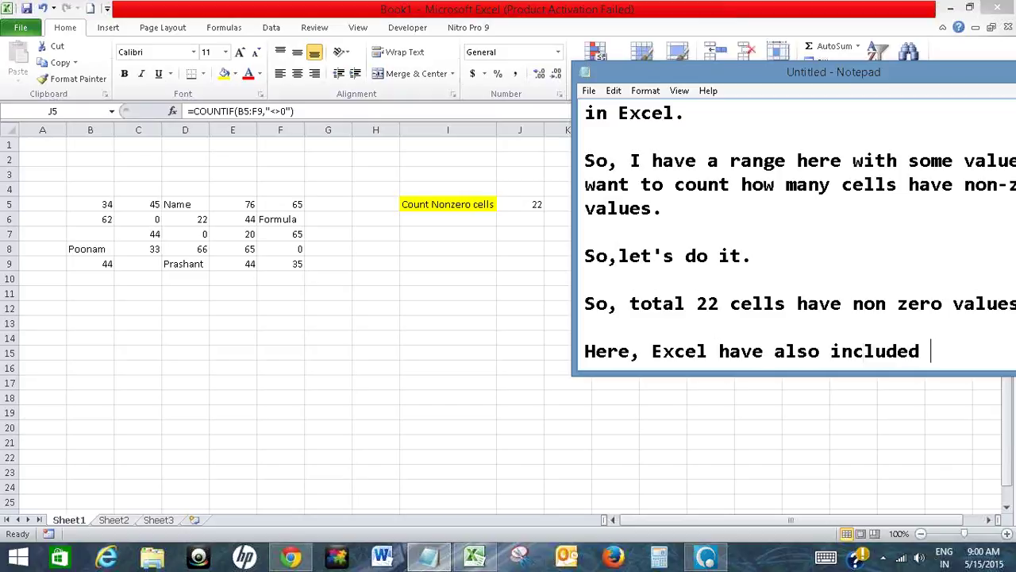
pyautogui.write('the')
pyautogui.press('Return')
pyautogui.write('Blank')
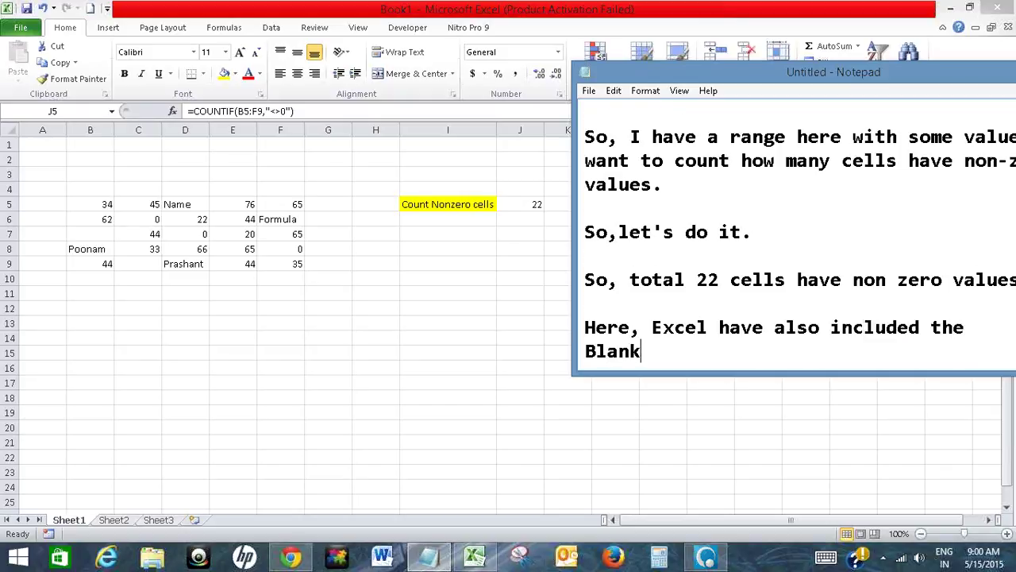
pyautogui.write(' cells ha')
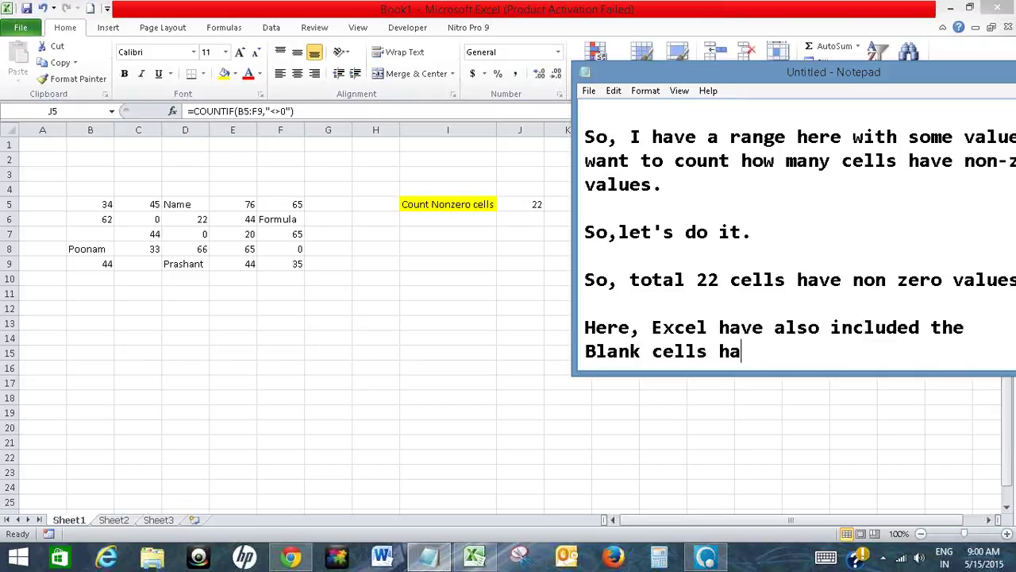
pyautogui.press('BackSpace')
pyautogui.press('BackSpace')
pyautogui.write('as ')
pyautogui.write('well in ')
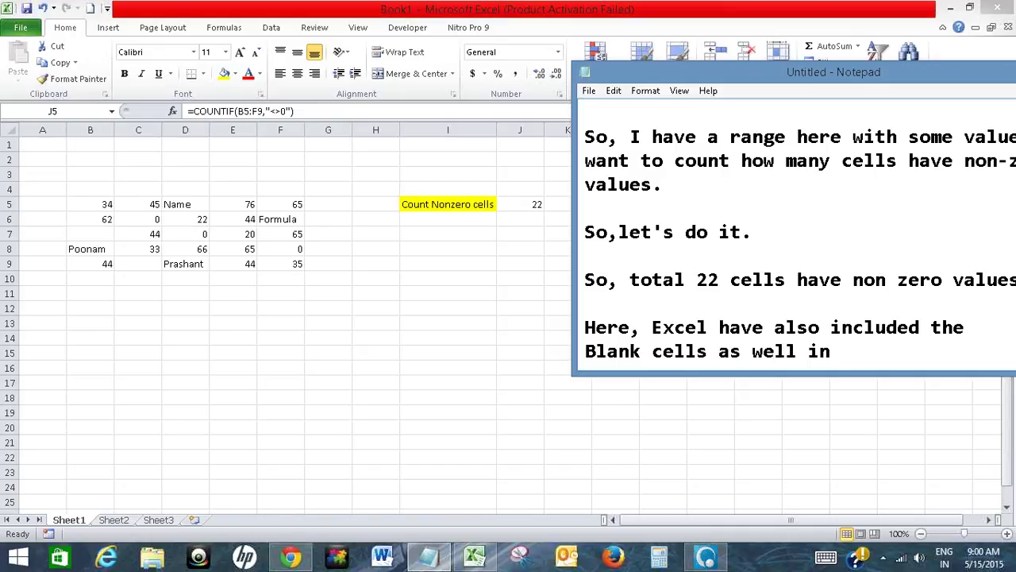
pyautogui.write('cells w')
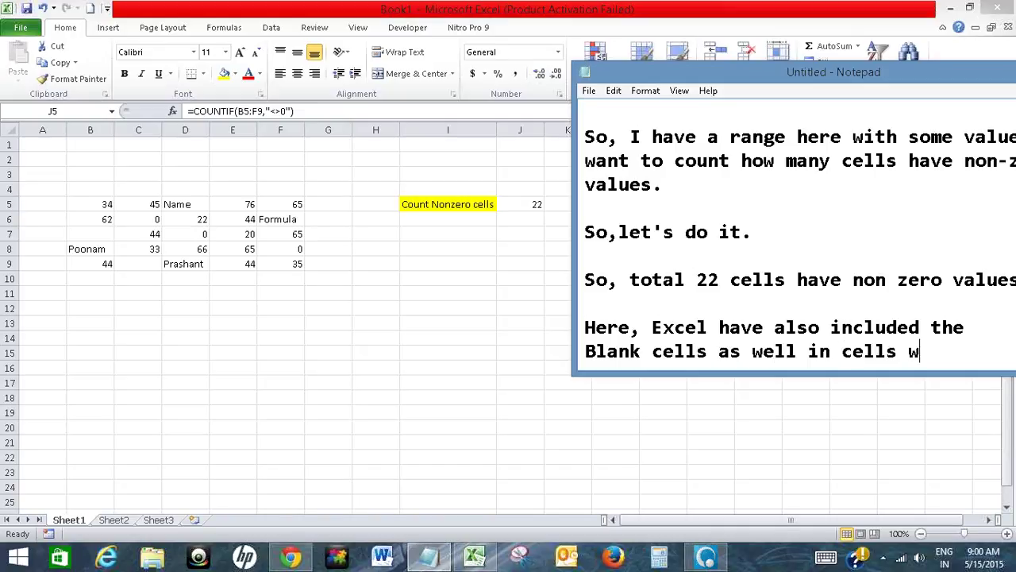
pyautogui.write('ith non')
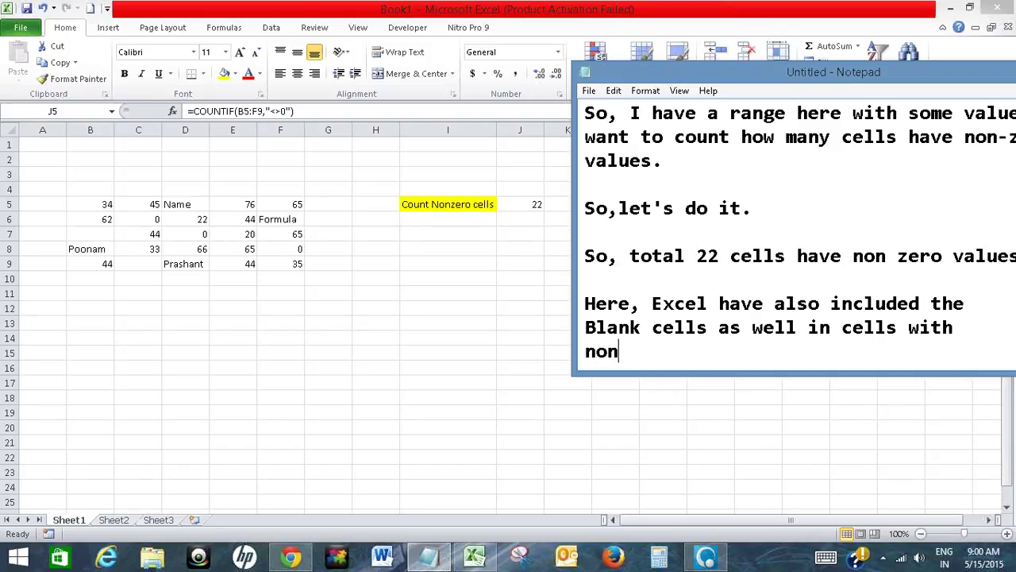
pyautogui.write('-zero value')
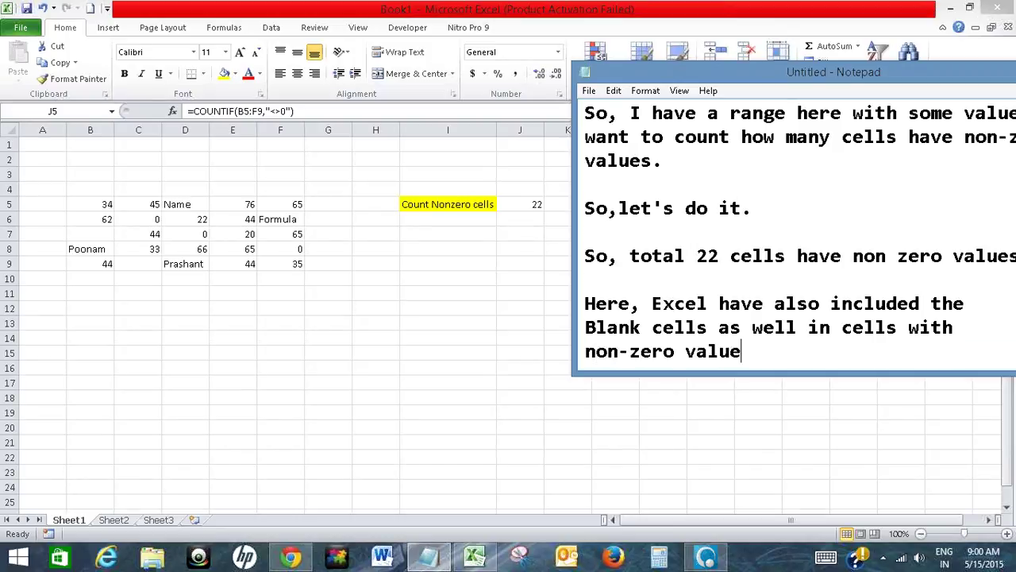
pyautogui.write('s')
pyautogui.press('Return')
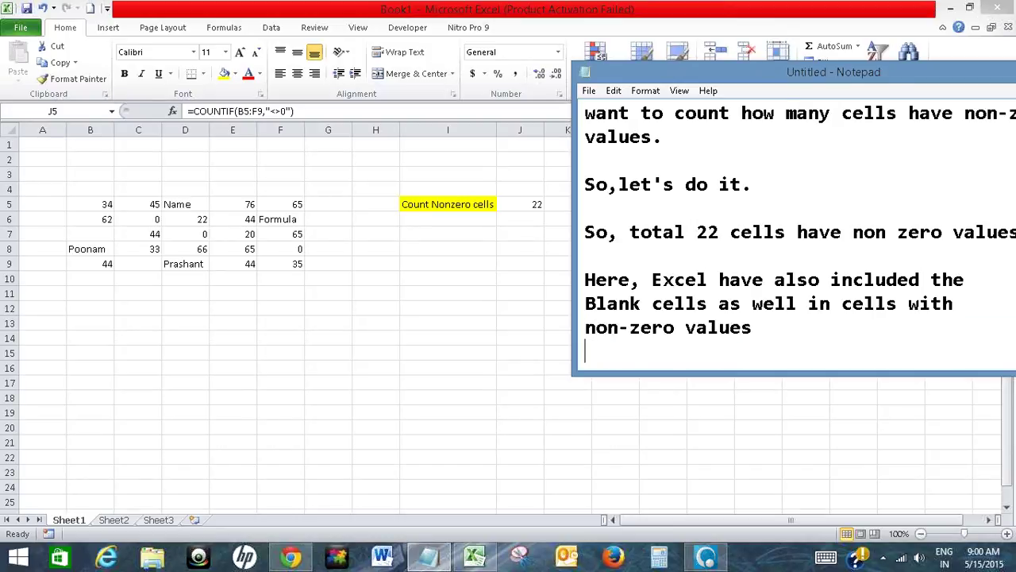
pyautogui.press('Return')
# - Add the line offering to show how to exclude blank cells as well
pyautogui.write('If you want ')
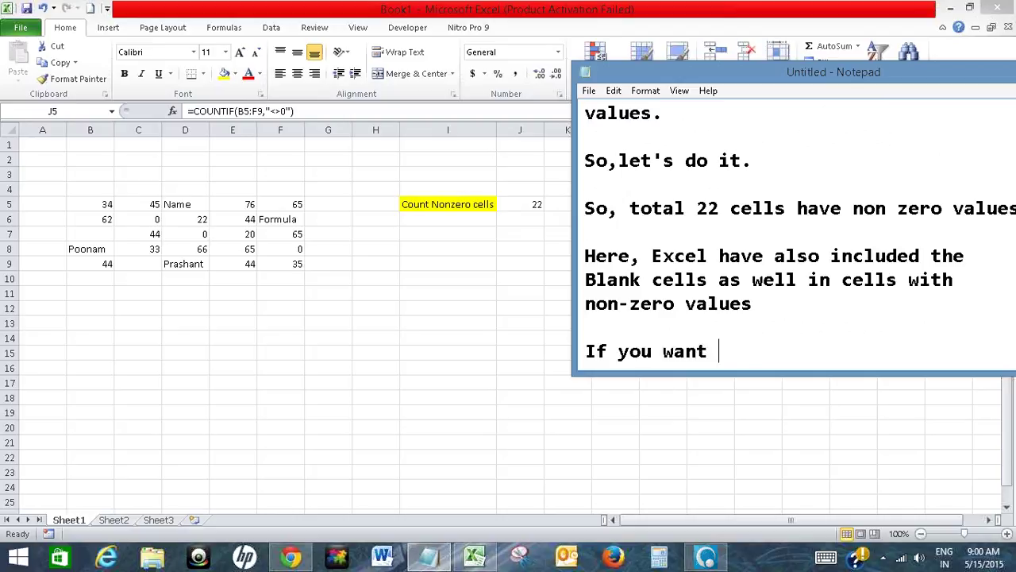
pyautogui.write('to exclude ')
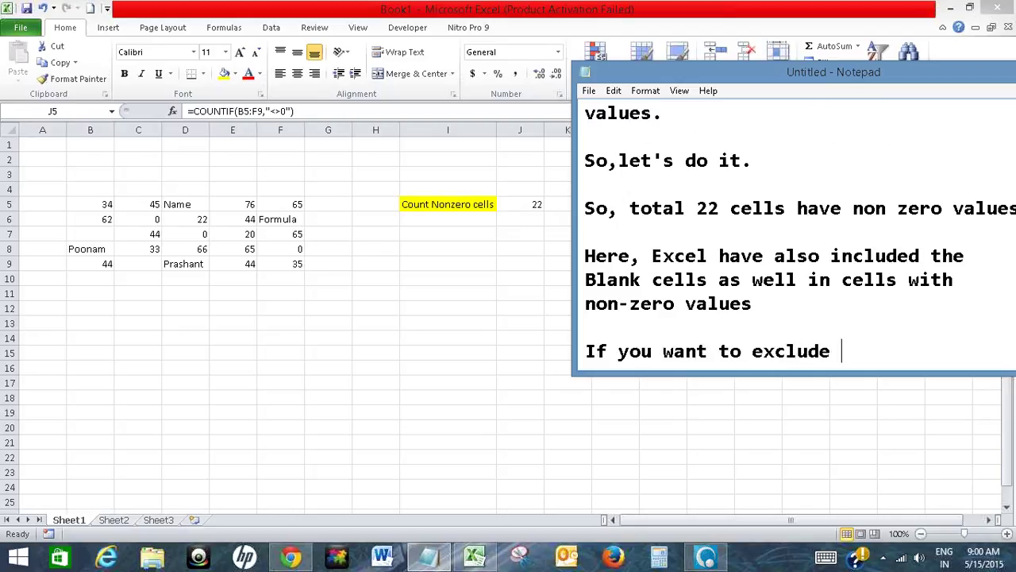
pyautogui.write('blank cell')
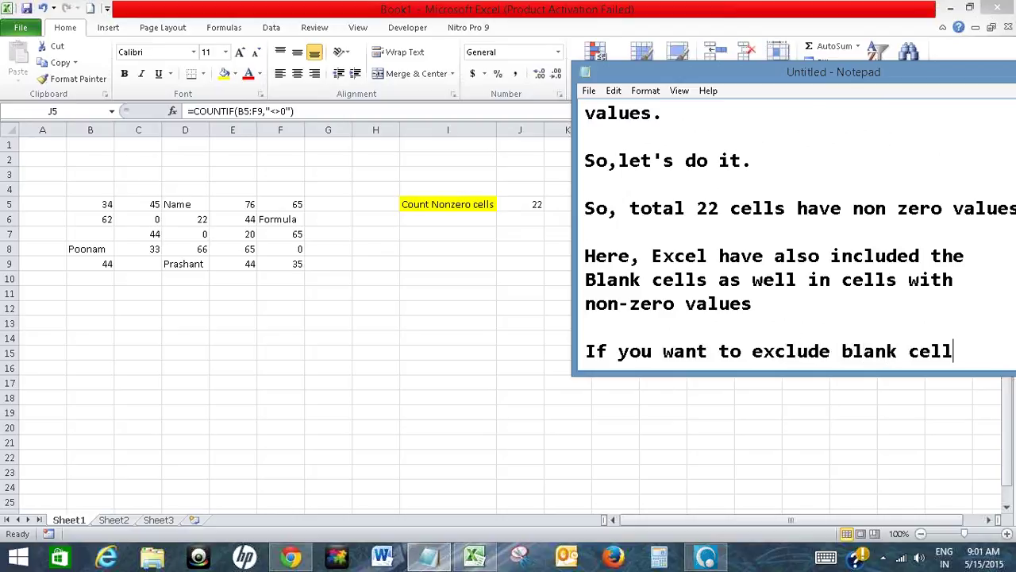
pyautogui.write('s as w')
pyautogui.moveTo(768, 74); pyautogui.dragTo(553, 67)
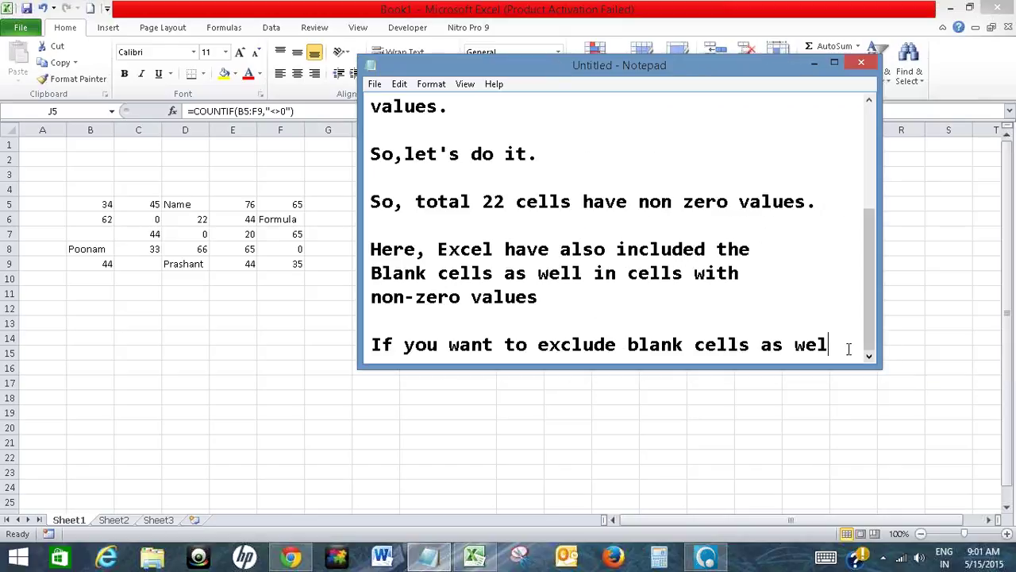
pyautogui.write('lthen')
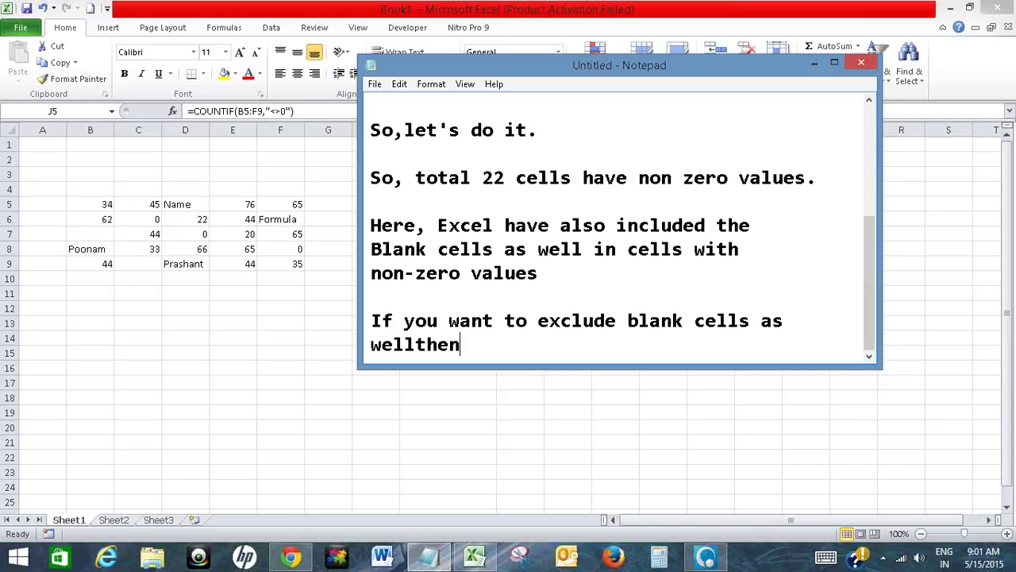
pyautogui.press('BackSpace')
pyautogui.press('BackSpace')
pyautogui.press('BackSpace')
pyautogui.press('BackSpace')
pyautogui.write('then ')
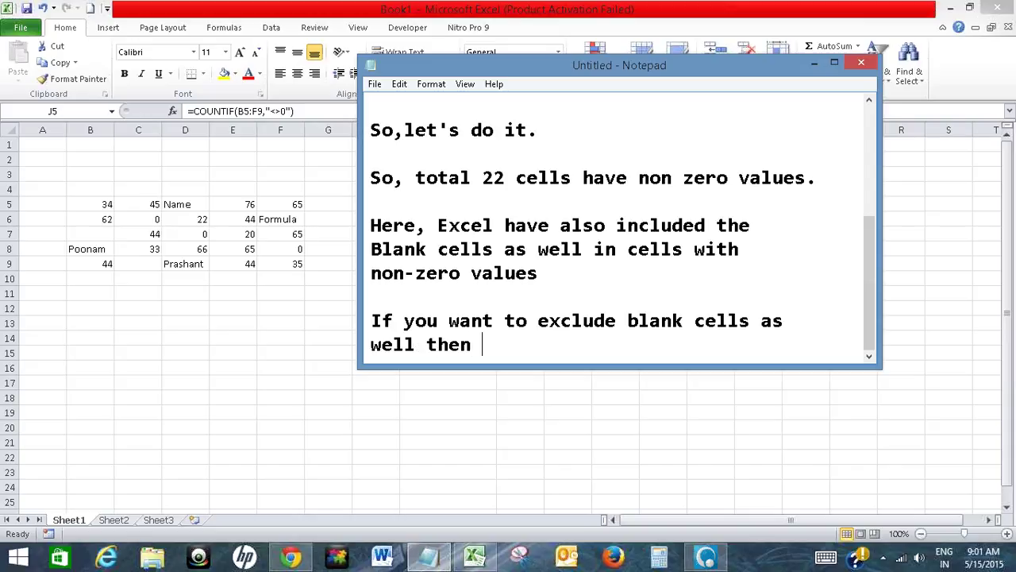
pyautogui.write('let')
pyautogui.write(' me show')
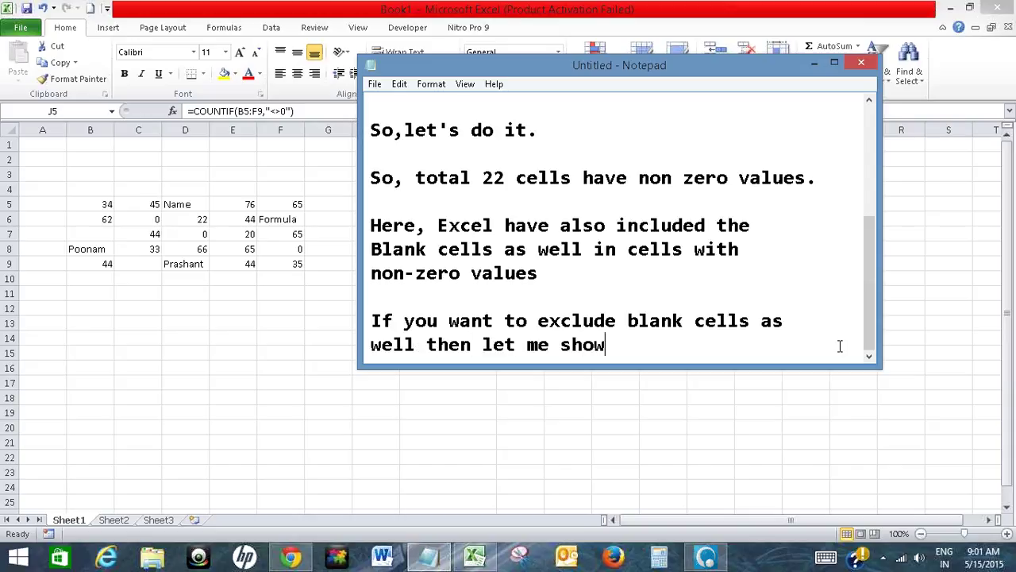
pyautogui.write(' how to ')
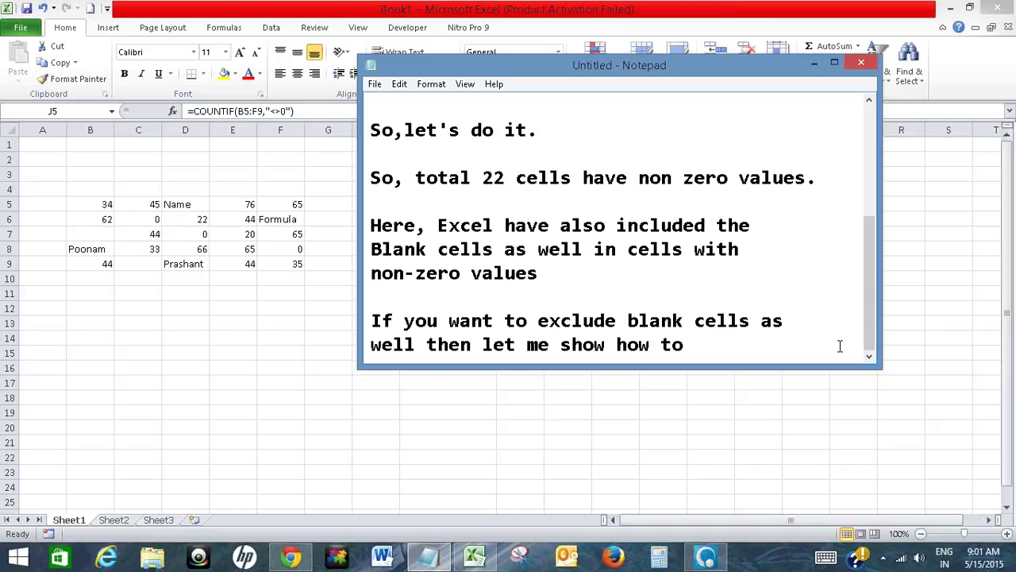
pyautogui.write('do this')
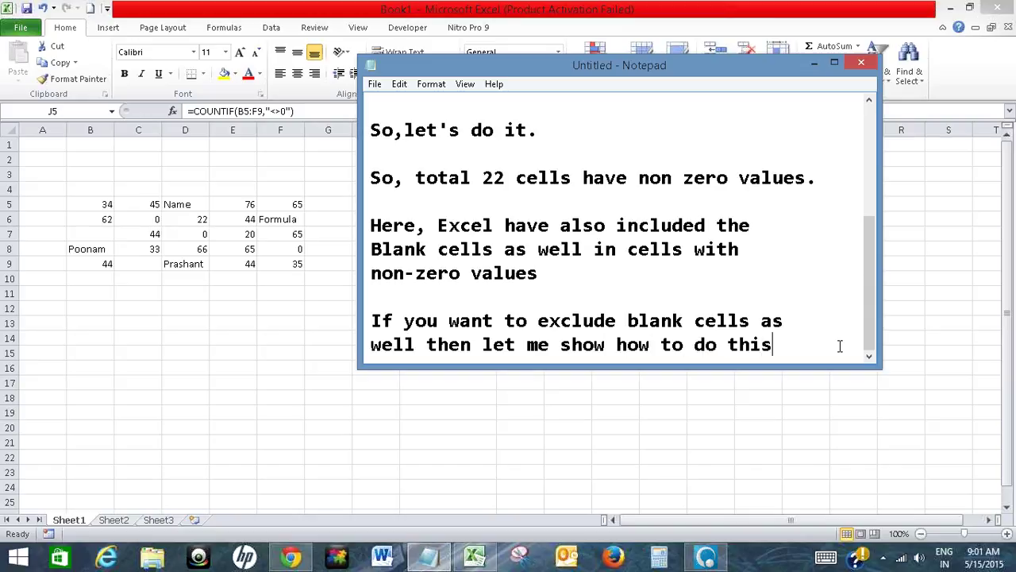
pyautogui.press('Return')
pyautogui.press('Return')
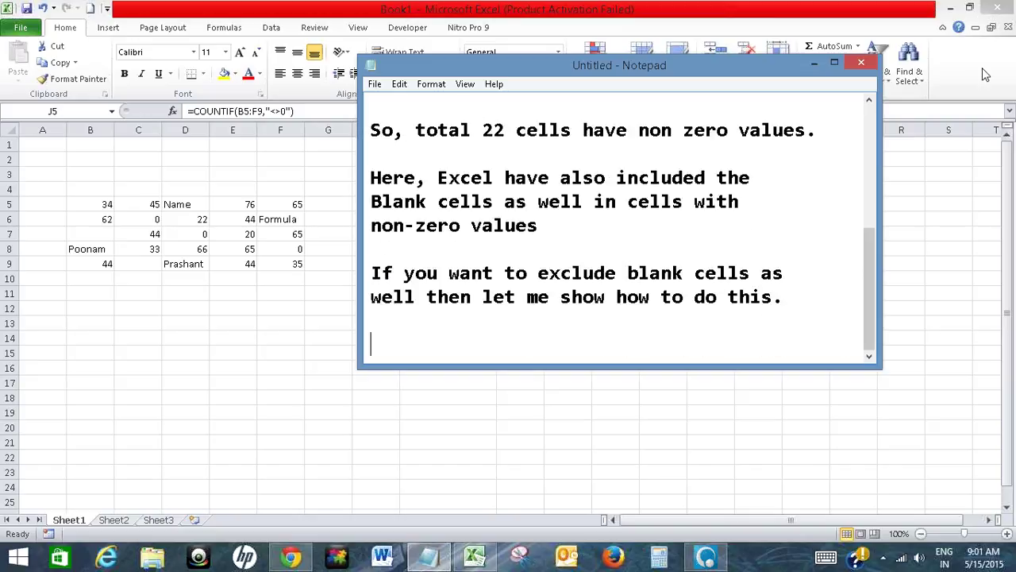
# - Type the label 'Non zero cells excluding blank cells' into I12
pyautogui.click(814, 66)
pyautogui.click(401, 319)
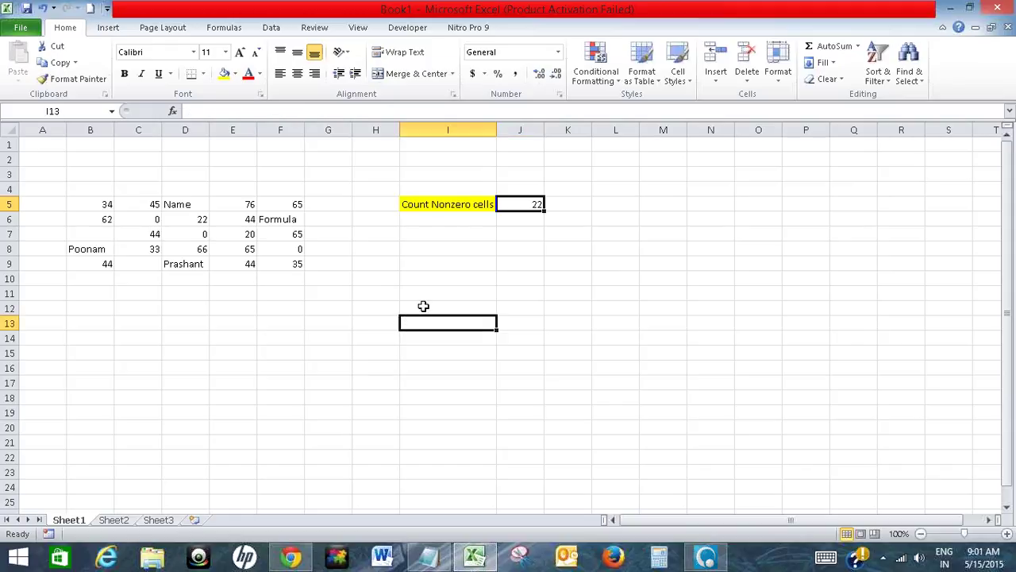
pyautogui.click(423, 308)
pyautogui.write('Non')
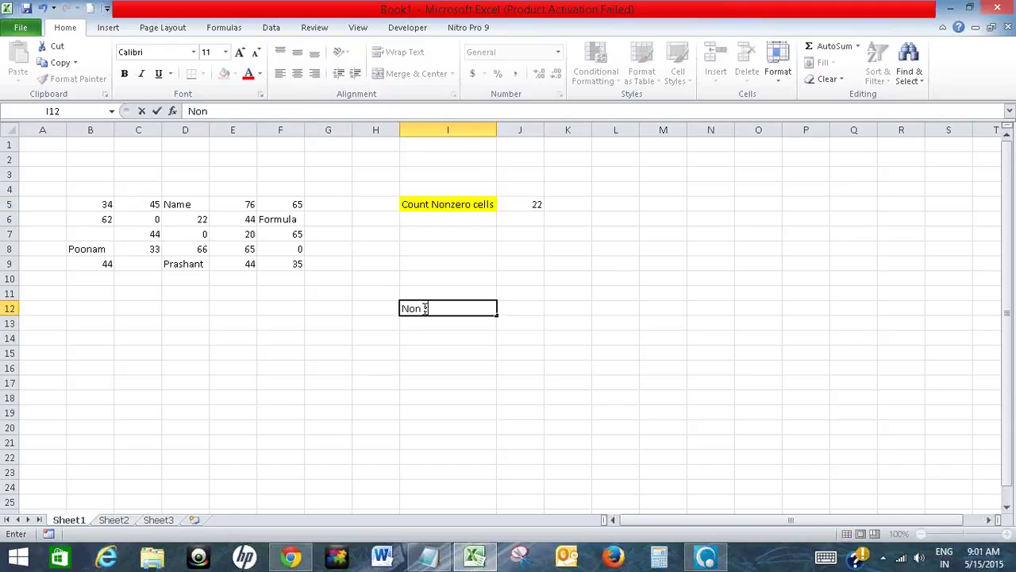
pyautogui.write(' zero cells e')
pyautogui.write('xclusi')
pyautogui.press('BackSpace')
pyautogui.press('BackSpace')
pyautogui.write('d')
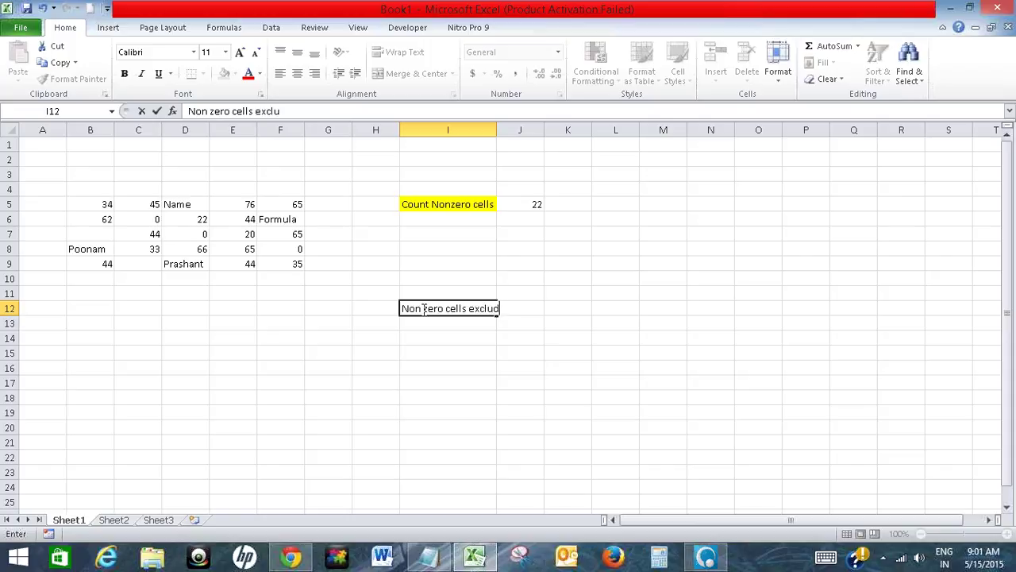
pyautogui.write('ing blank cells')
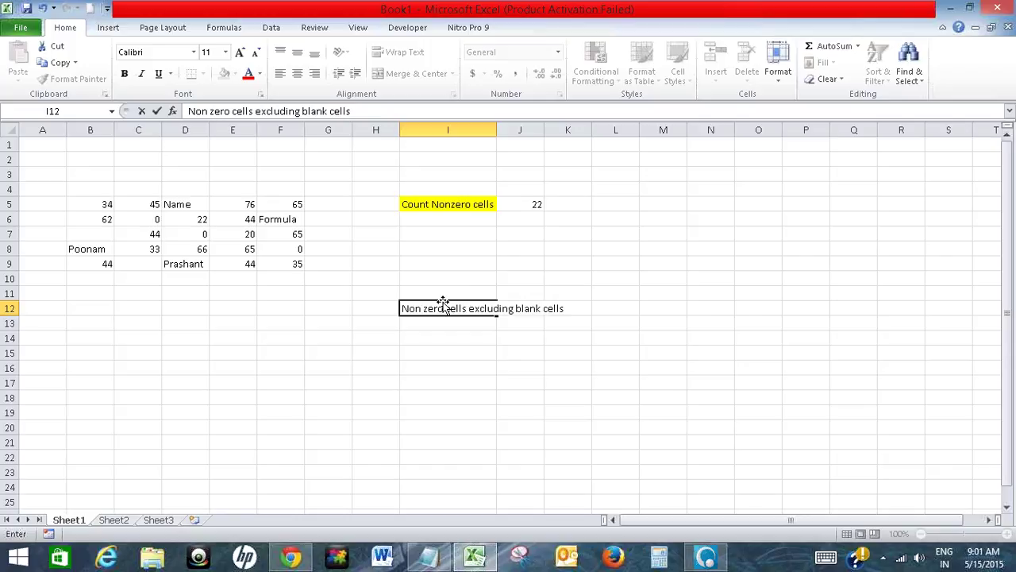
pyautogui.click(464, 290)
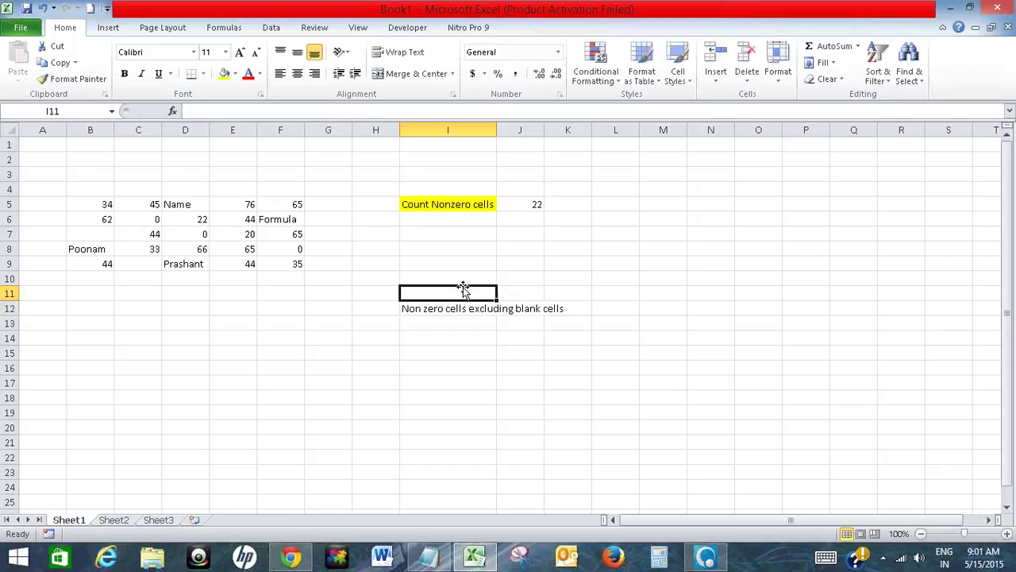
# - Wrap the I12 label text and widen column I to fit it
pyautogui.press('Down')
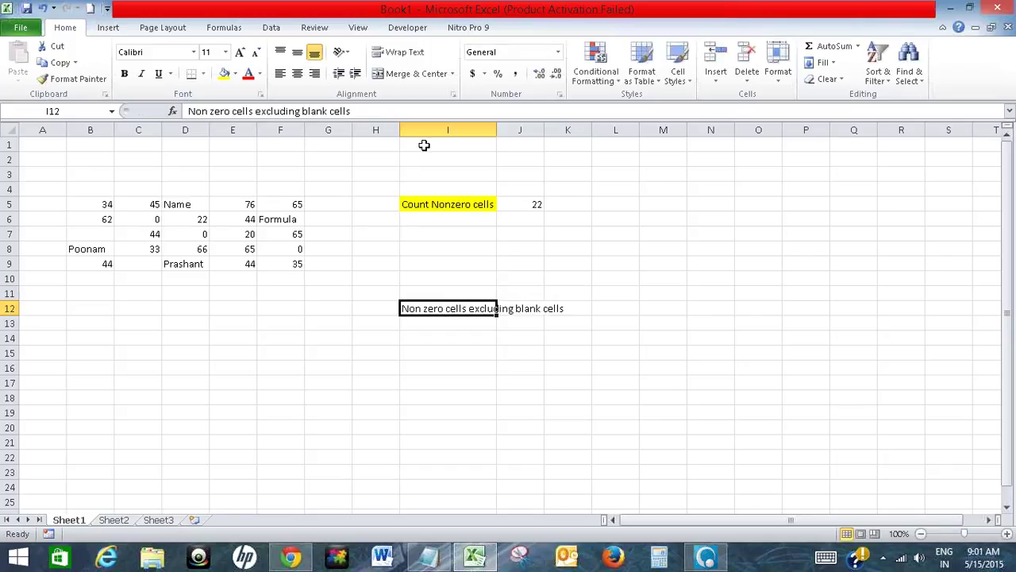
pyautogui.click(395, 51)
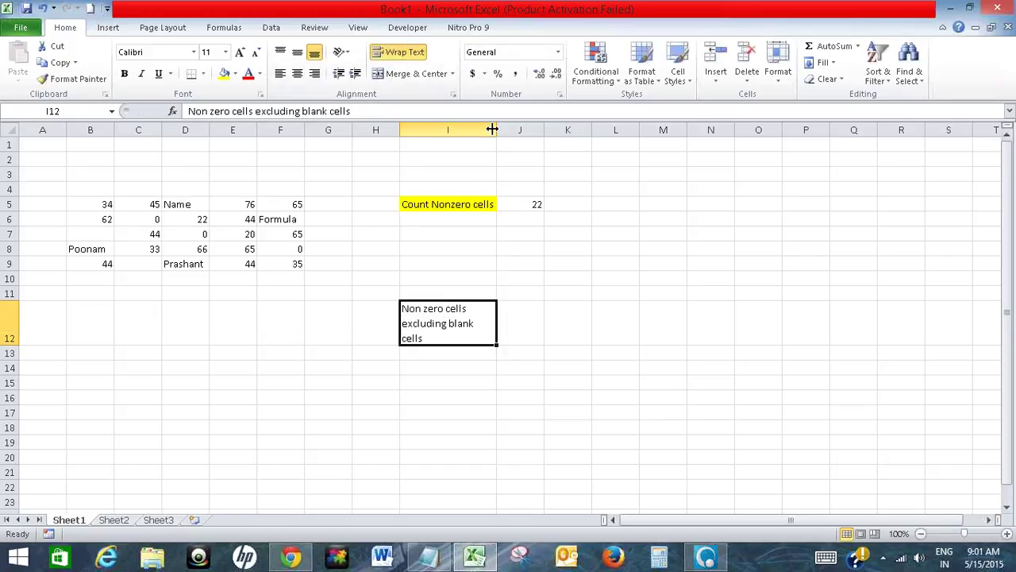
pyautogui.moveTo(496, 129); pyautogui.dragTo(588, 130)
pyautogui.click(541, 324)
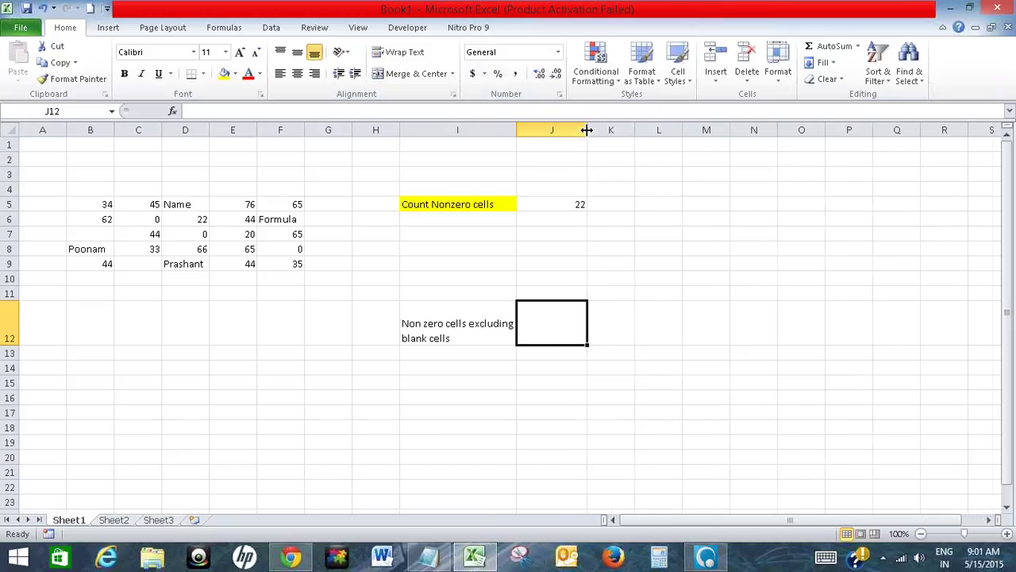
# - Enter =COUNTA(B5:F9)-COUNTIF(B5:F9,"=0") in J12, returning 20
pyautogui.write('=')
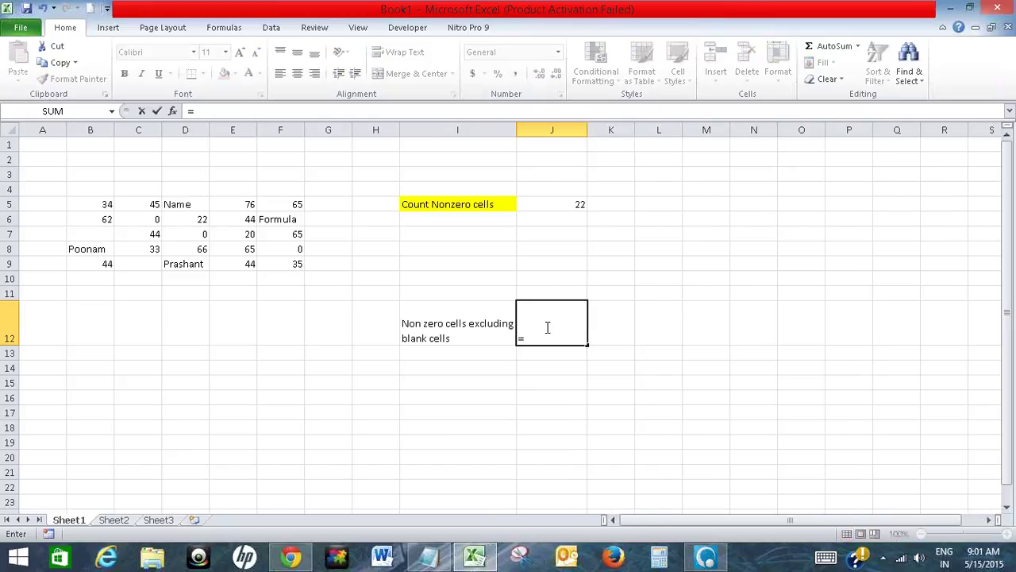
pyautogui.write('count')
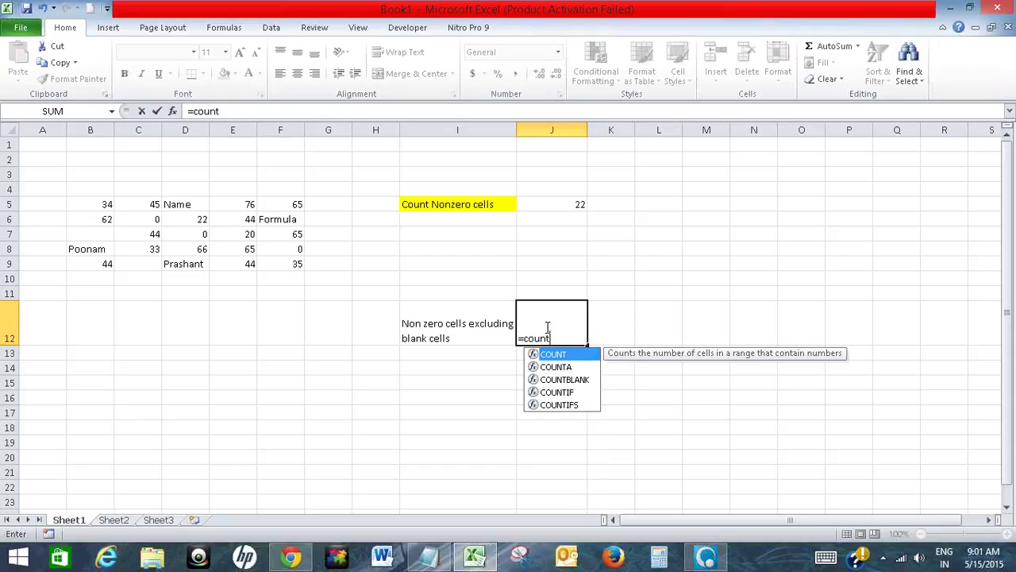
pyautogui.write('A')
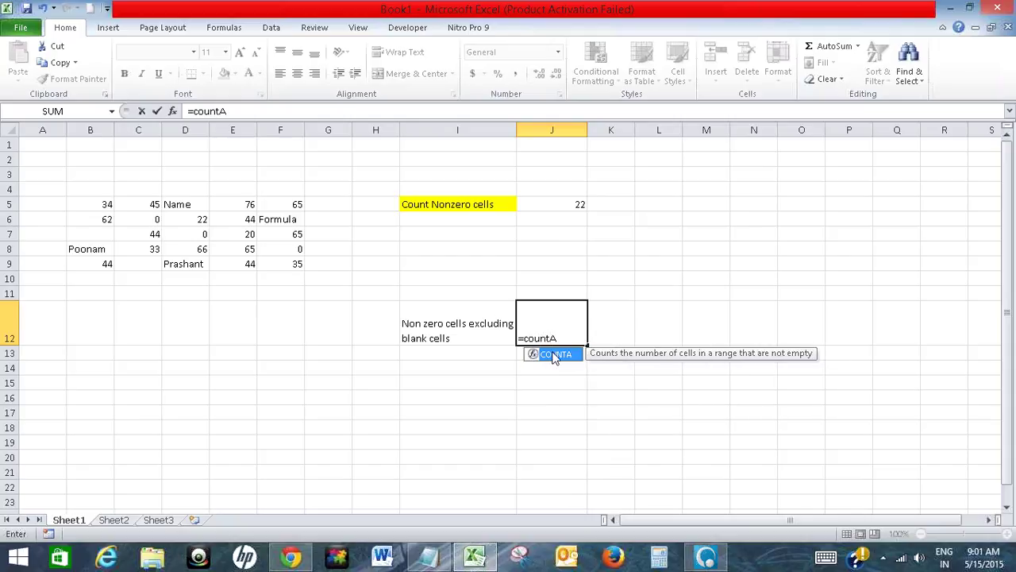
pyautogui.doubleClick(553, 353)
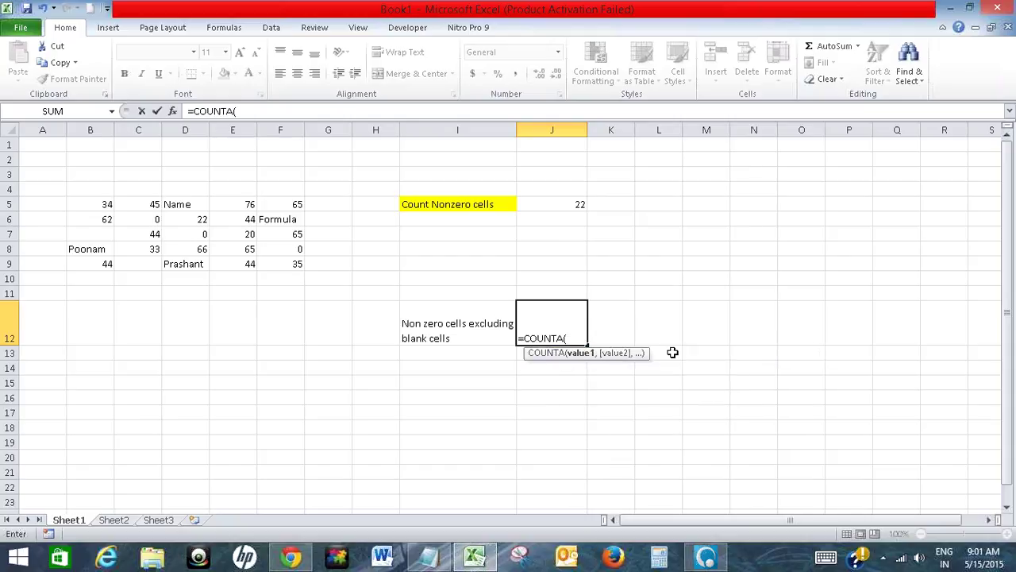
pyautogui.moveTo(104, 209)
pyautogui.mouseDown()
pyautogui.moveTo(108, 267)
pyautogui.moveTo(275, 270)
pyautogui.mouseUp()
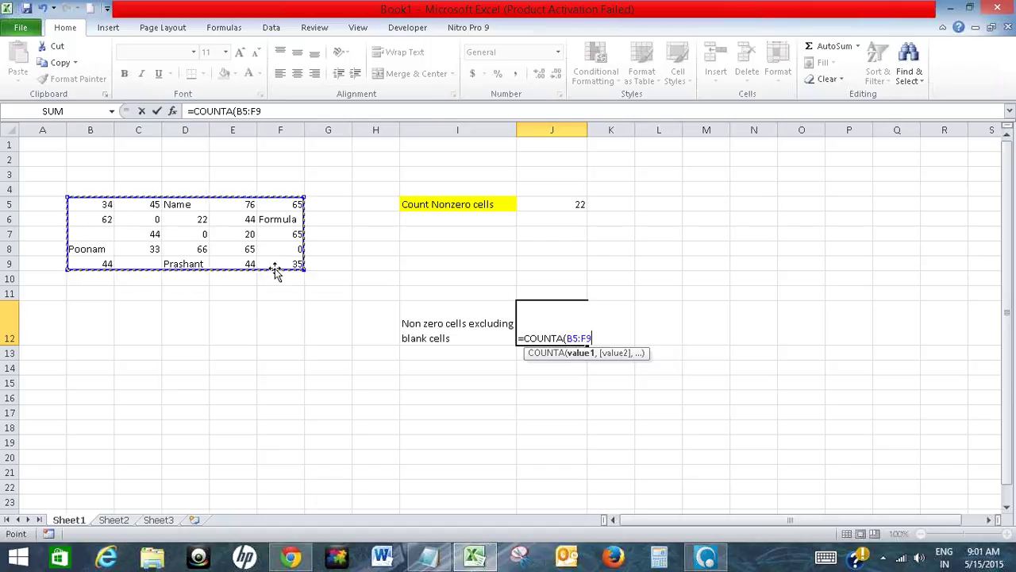
pyautogui.write(')-')
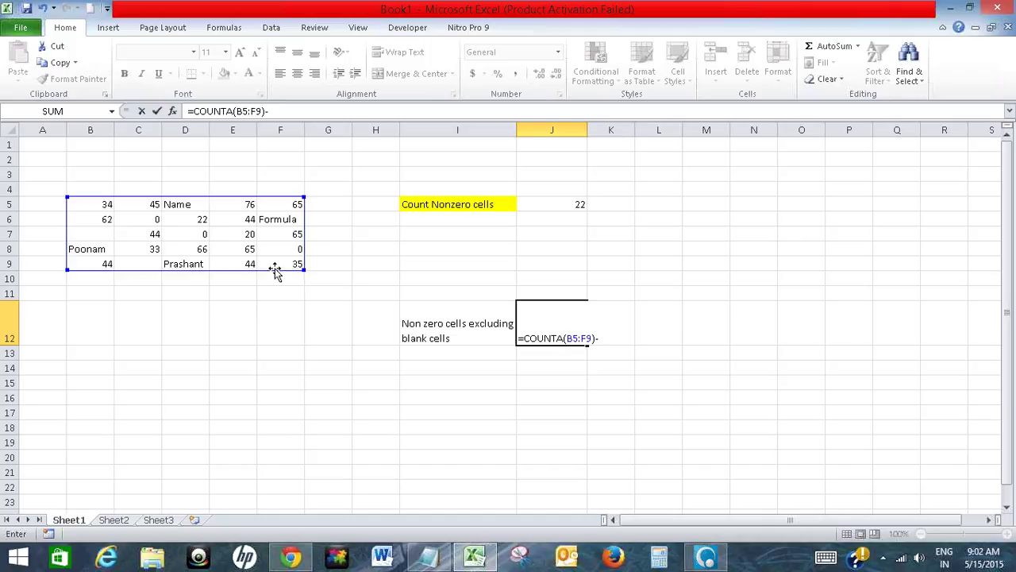
pyautogui.write('Countif(')
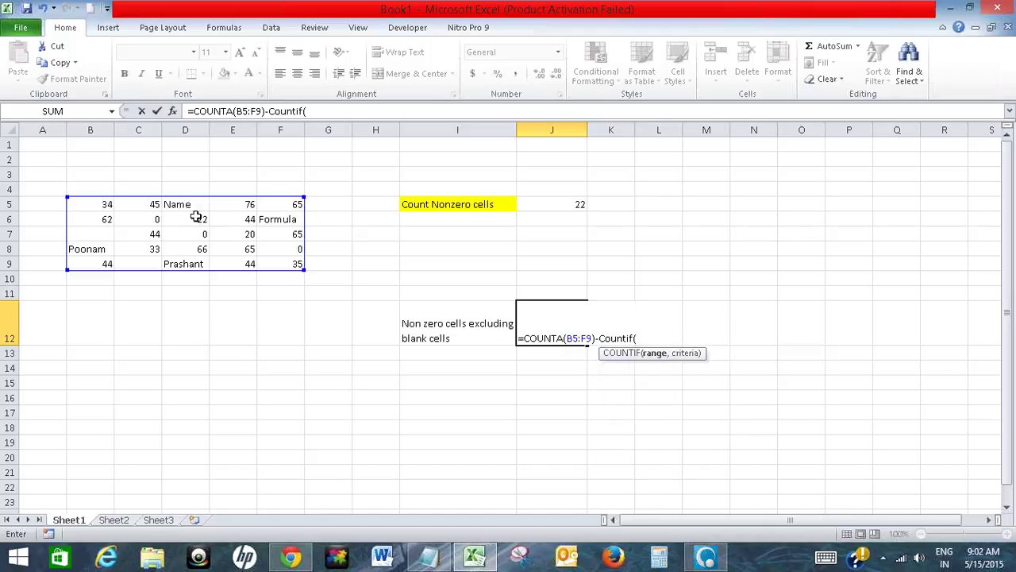
pyautogui.moveTo(99, 201)
pyautogui.mouseDown()
pyautogui.moveTo(137, 263)
pyautogui.moveTo(272, 262)
pyautogui.mouseUp()
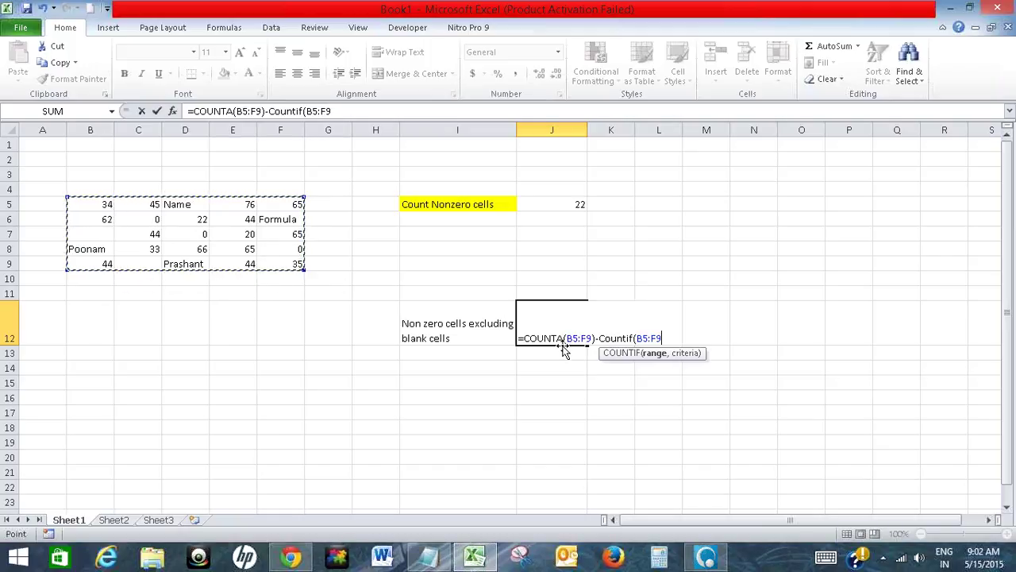
pyautogui.write(',"=')
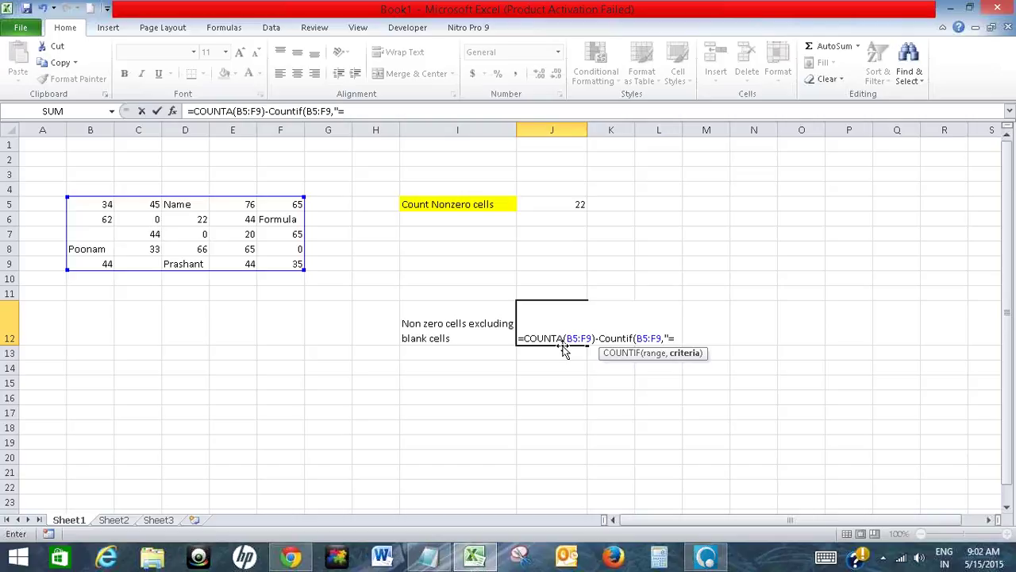
pyautogui.write('"')
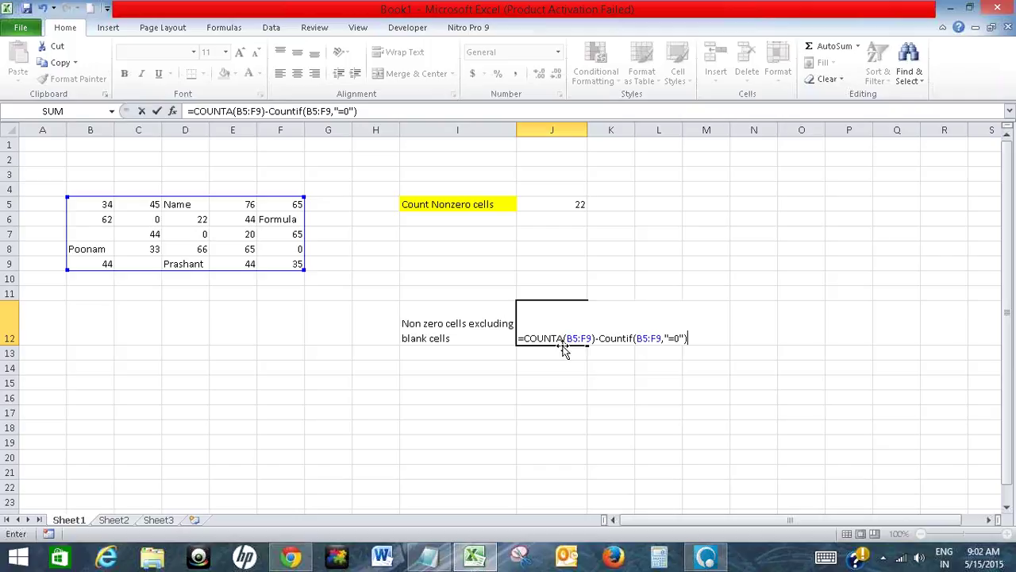
pyautogui.hotkey('ctrl', 'Return')
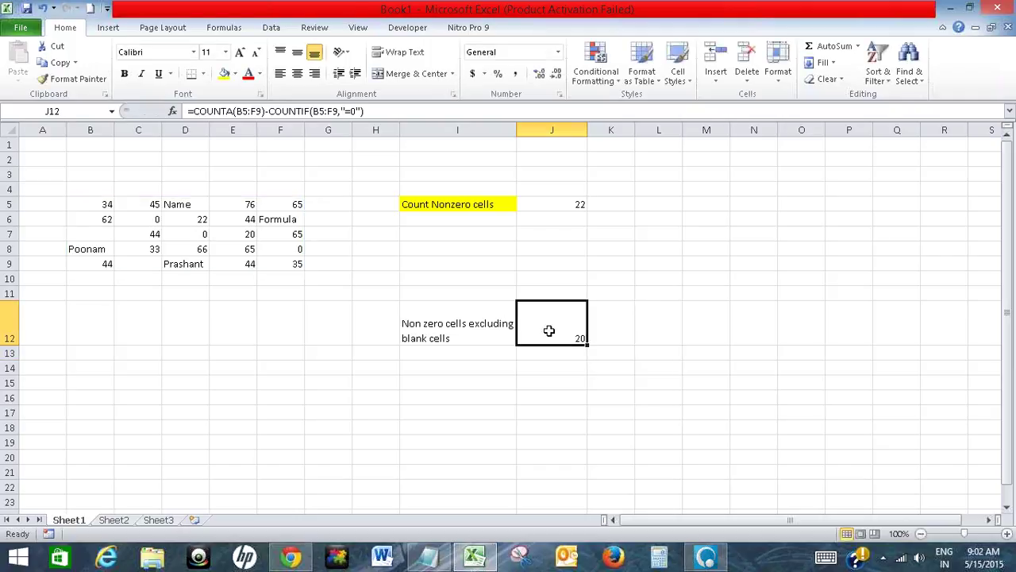
pyautogui.click(442, 329)
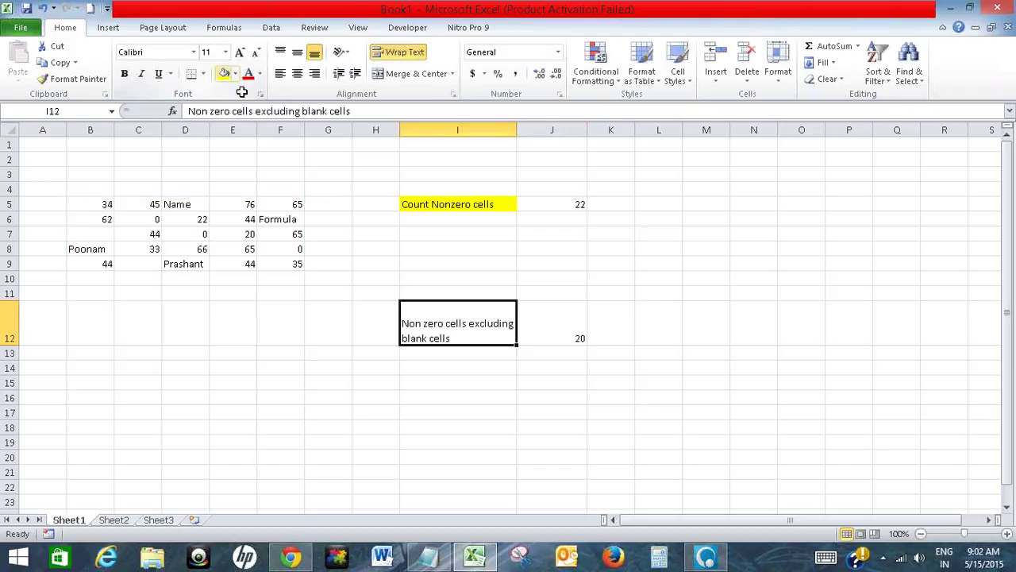
# - Fill the I12 label yellow and bring Notepad back, moved aside from the results
pyautogui.click(547, 328)
pyautogui.click(433, 558)
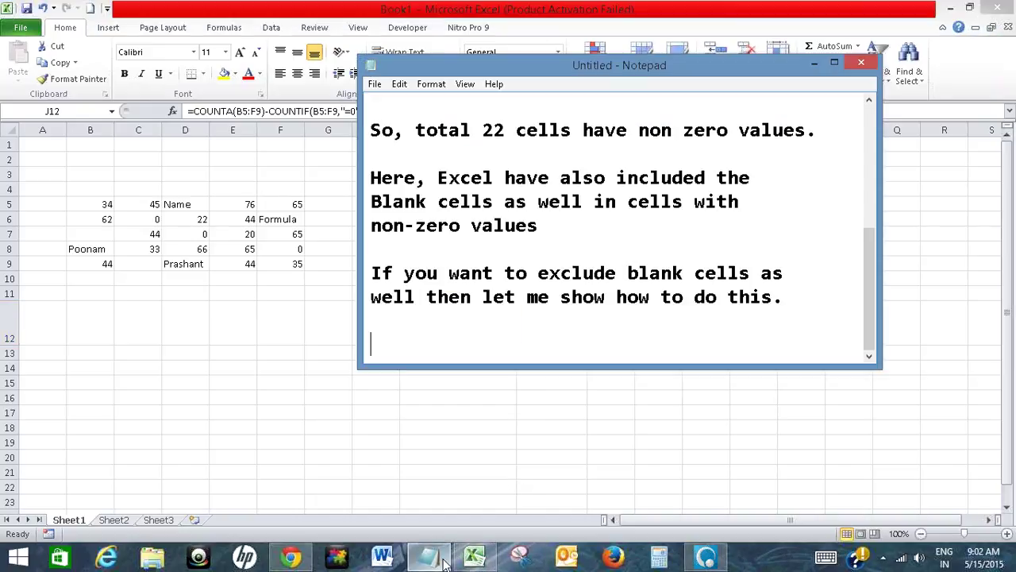
pyautogui.moveTo(578, 68)
pyautogui.mouseDown()
pyautogui.moveTo(866, 111)
pyautogui.moveTo(817, 29)
pyautogui.mouseUp()
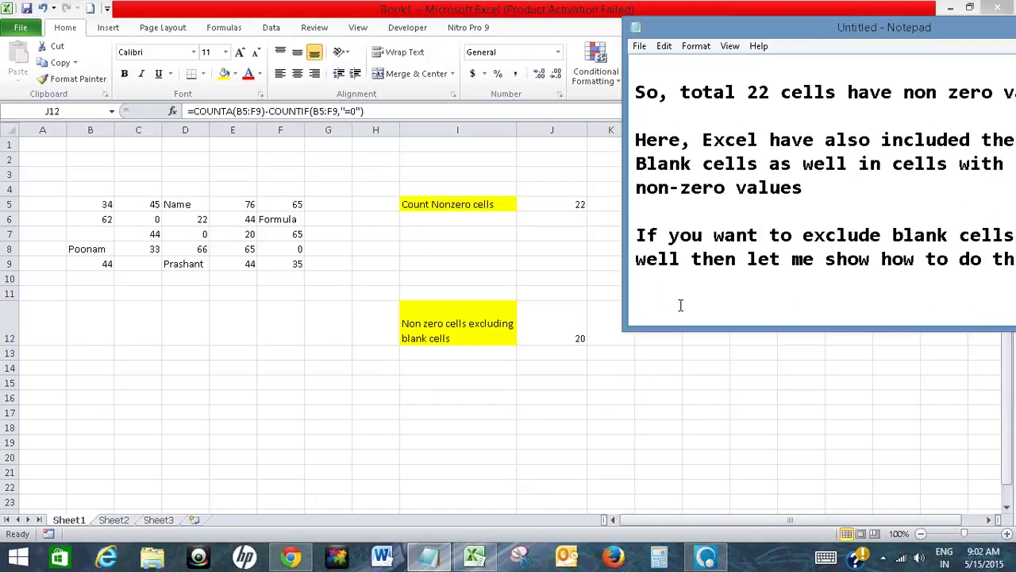
# - Note that the specified range has 20 non zero cells when blank cells are excluded
pyautogui.write('So total ')
pyautogui.write('number of ')
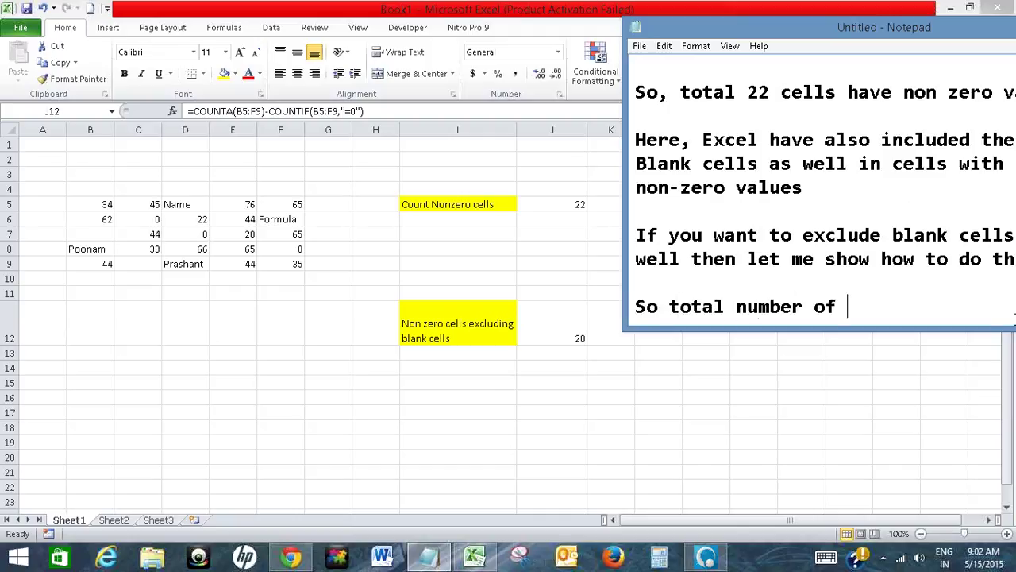
pyautogui.write('non ze')
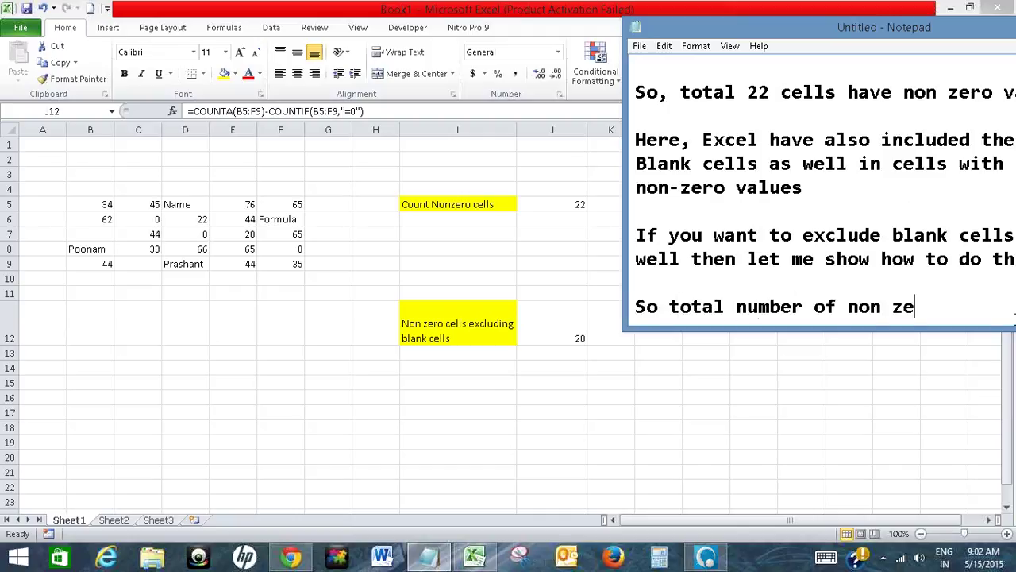
pyautogui.write('ro cells')
pyautogui.press('Return')
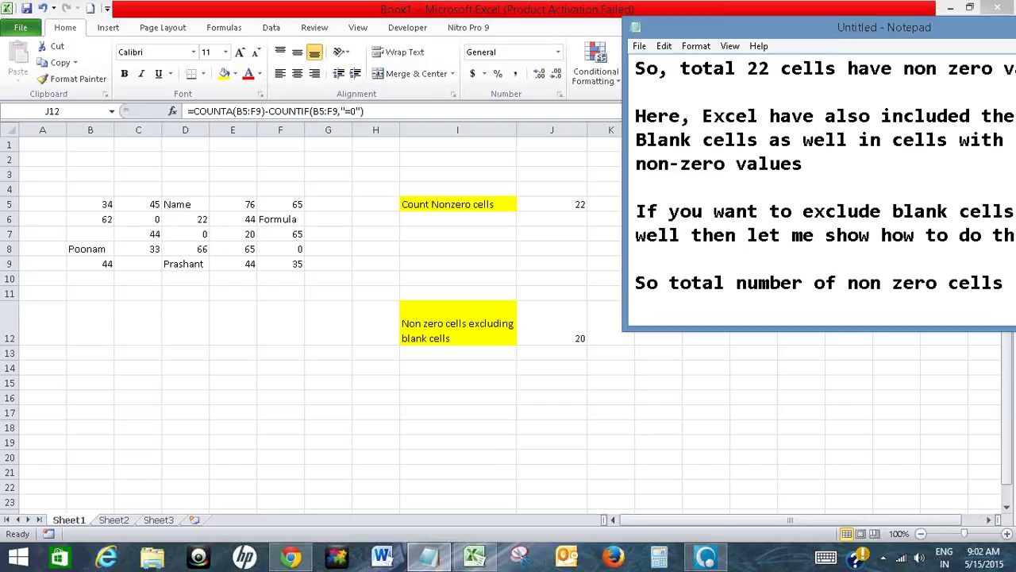
pyautogui.write('exclus')
pyautogui.press('BackSpace')
pyautogui.write('ding blank ce')
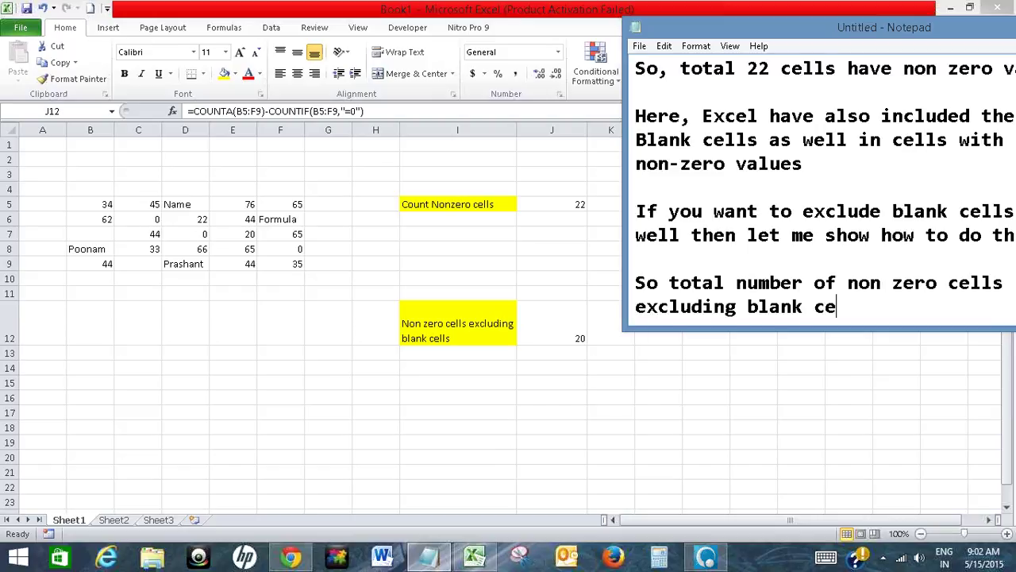
pyautogui.write('lls from the')
pyautogui.press('Return')
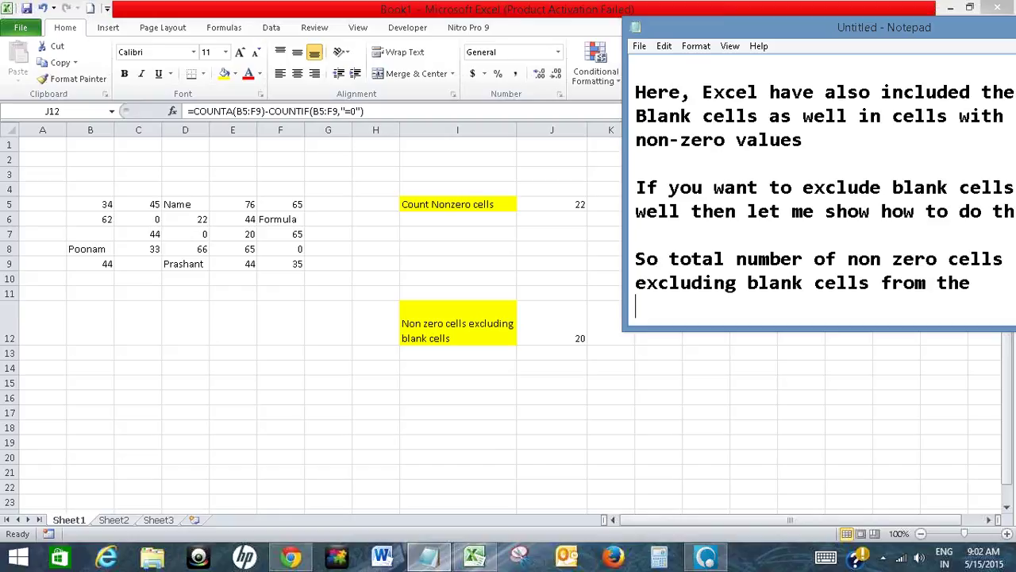
pyautogui.write('specified rang')
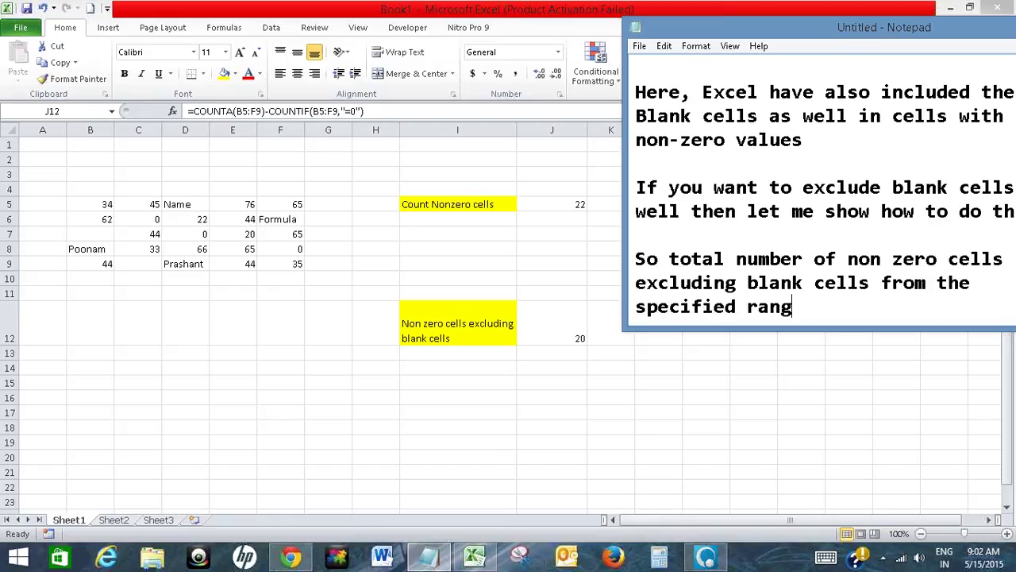
pyautogui.write('e is 20.')
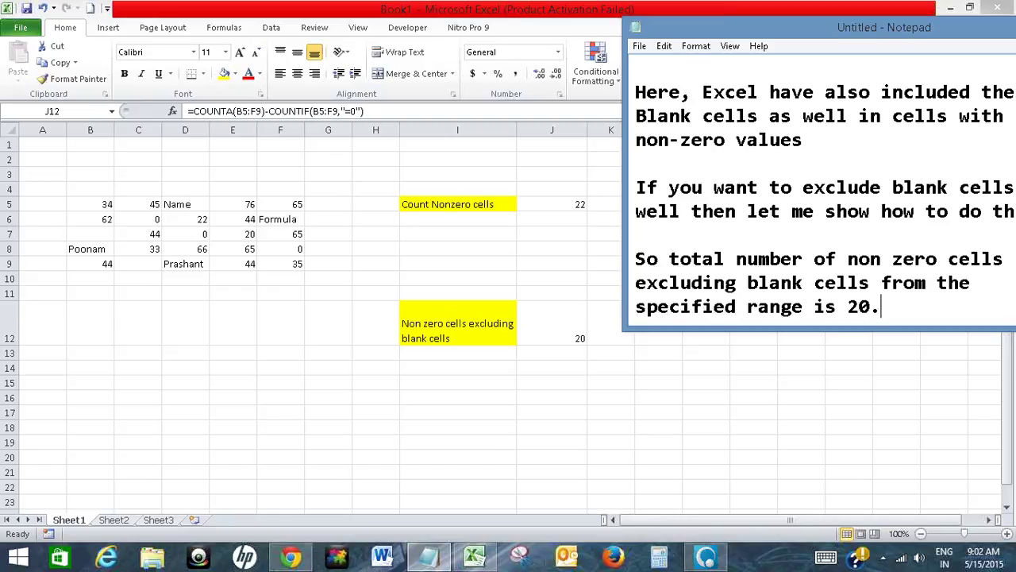
pyautogui.press('Return')
pyautogui.press('Return')
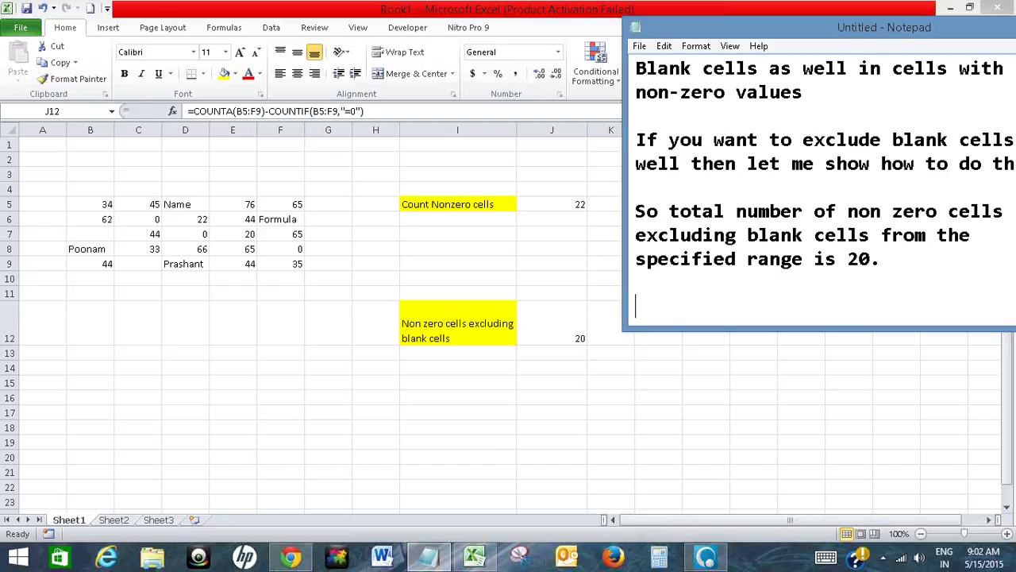